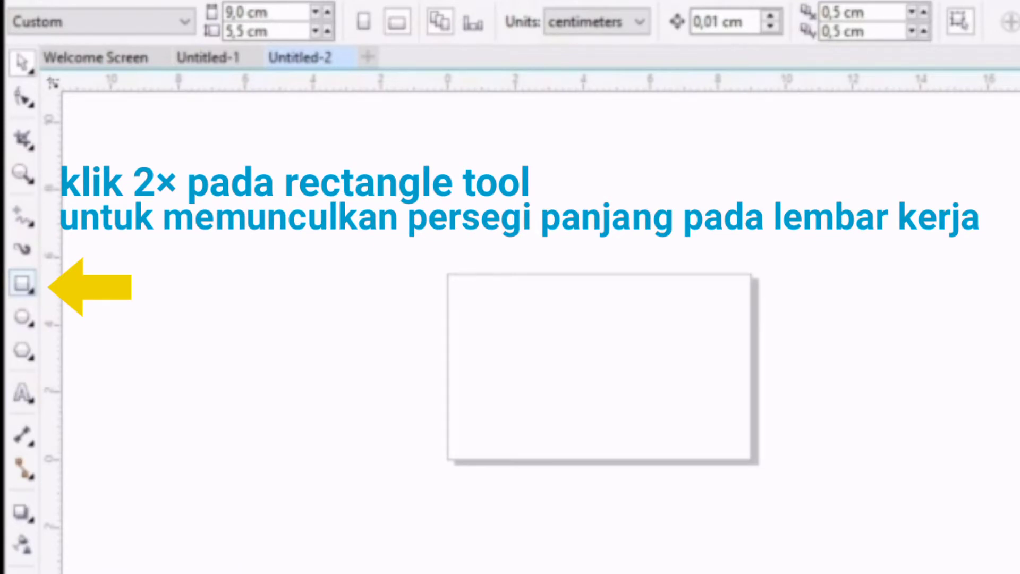
Create a rectangle that exactly matches the 9 × 5.5 cm page.
{"action": "double_click", "coordinate": [22, 283]}
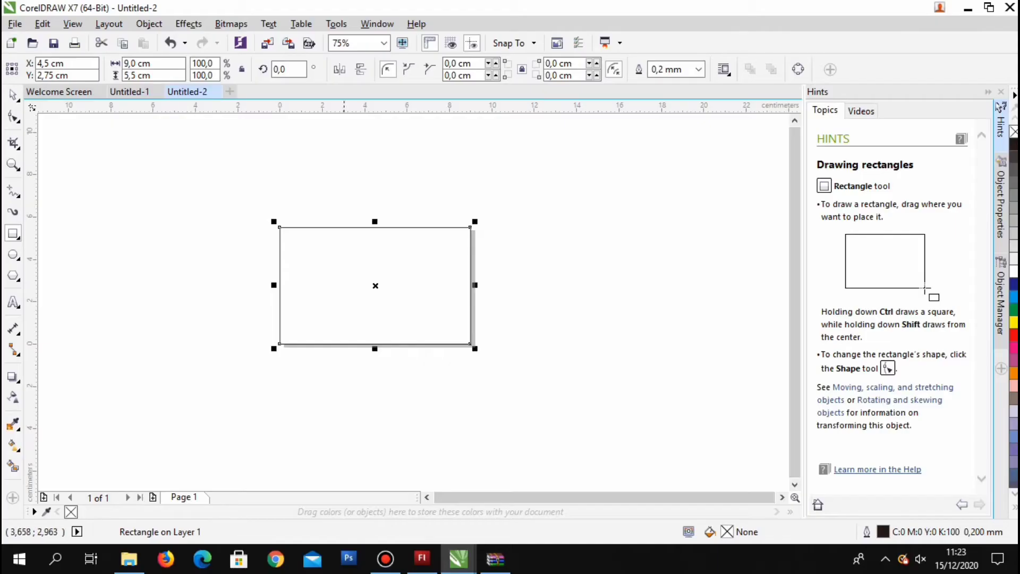
{"action": "left_click", "coordinate": [13, 95]}
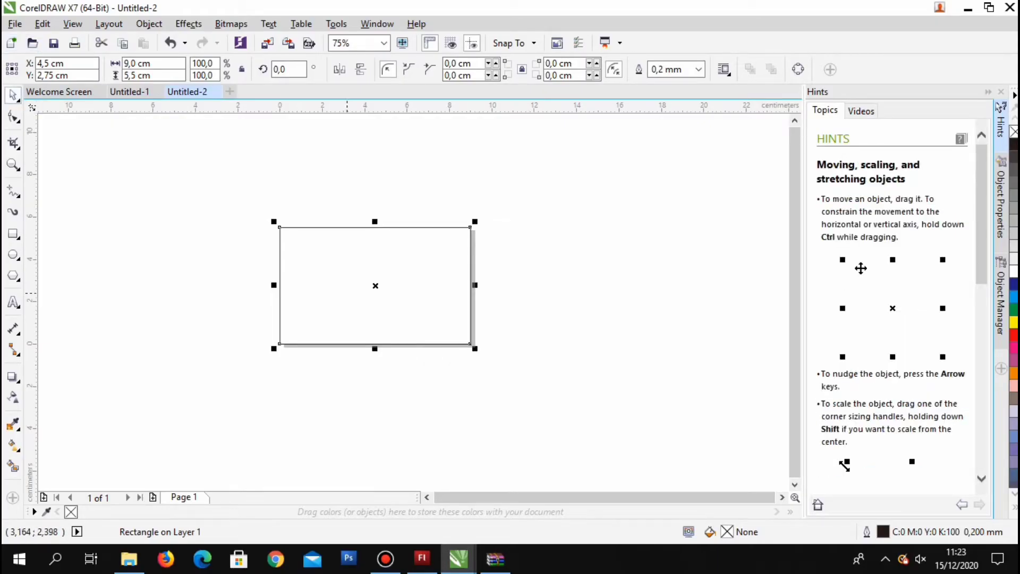
{"action": "right_click", "coordinate": [348, 293]}
{"action": "left_click", "coordinate": [385, 306]}
{"action": "scroll", "coordinate": [404, 283], "scroll_direction": "down", "scroll_amount": 2}
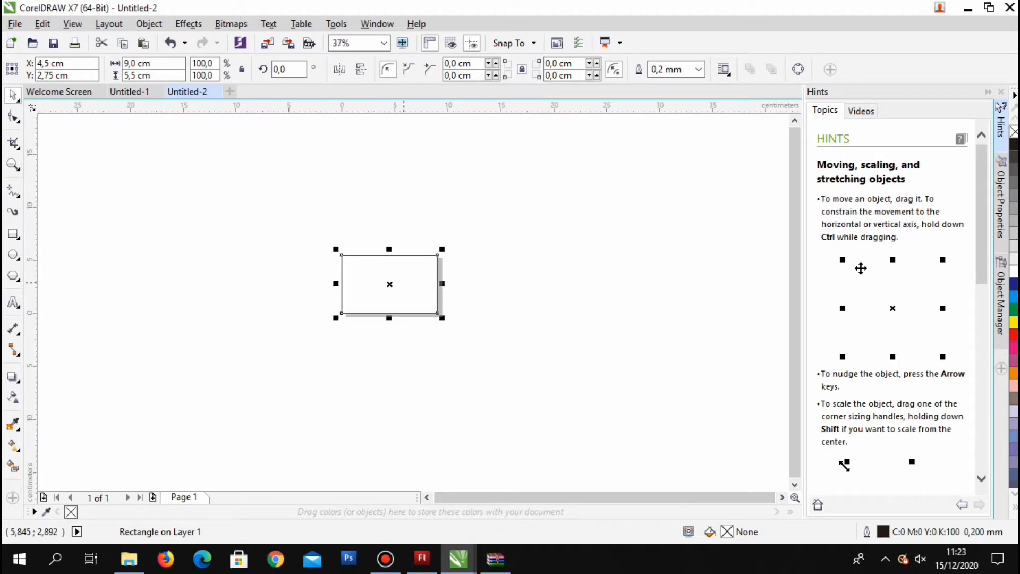
Move the page-sized rectangle off to one side and center it back on the page.
{"action": "left_click_drag", "start_coordinate": [403, 282], "coordinate": [593, 277]}
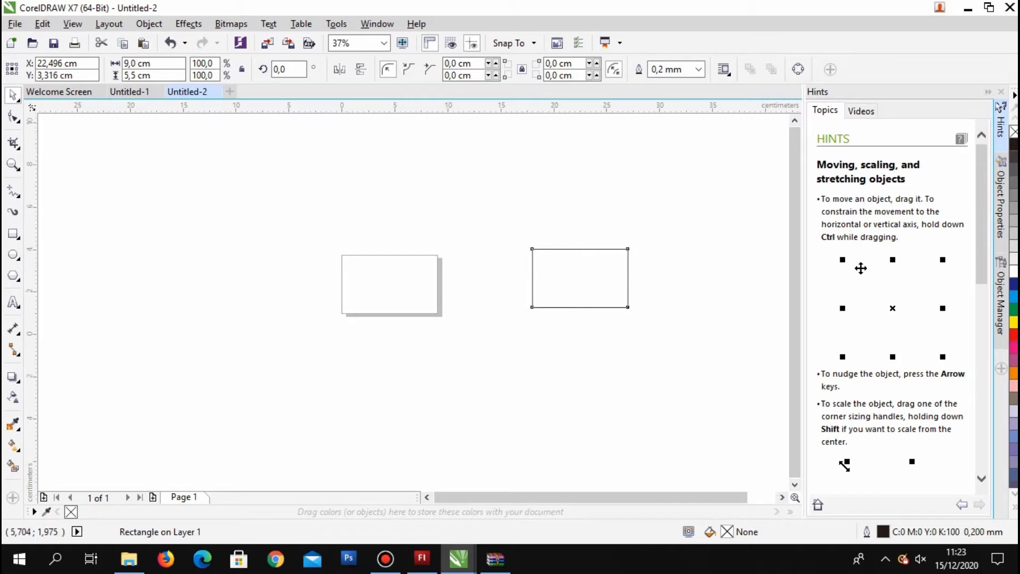
{"action": "scroll", "coordinate": [403, 295], "scroll_direction": "up", "scroll_amount": 4}
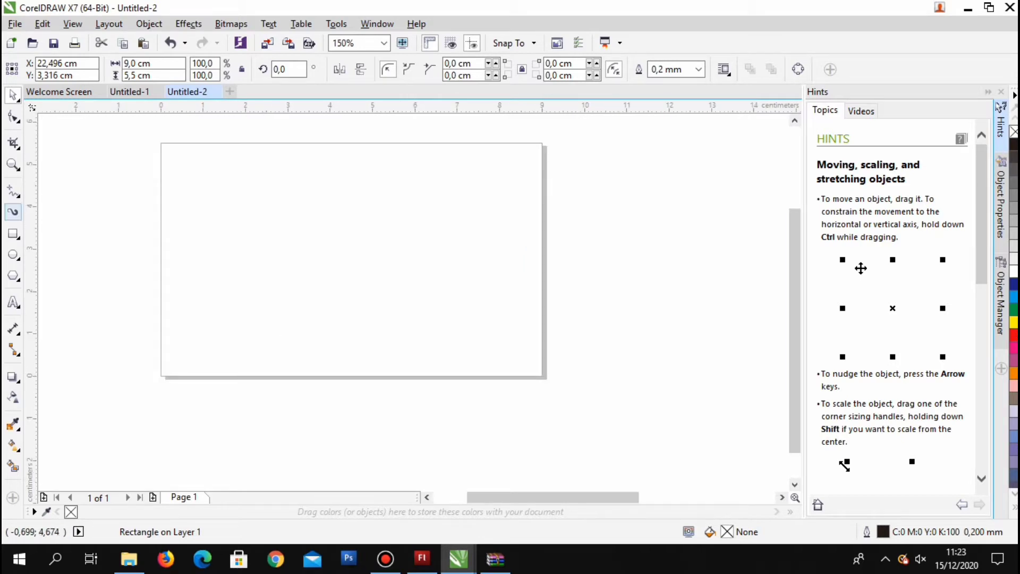
{"action": "key", "text": "p"}
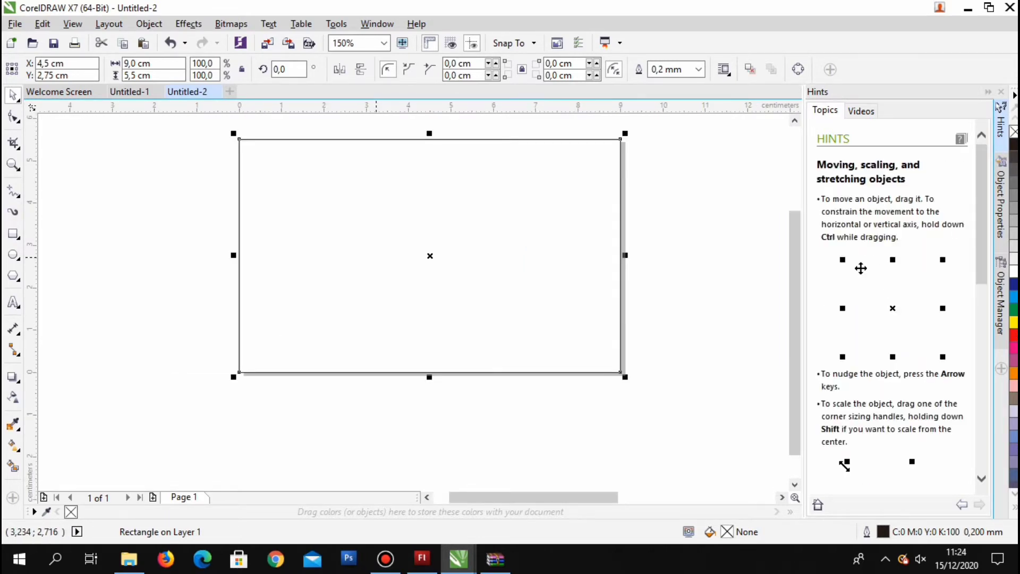
{"action": "right_click", "coordinate": [377, 257]}
{"action": "key", "text": "Escape"}
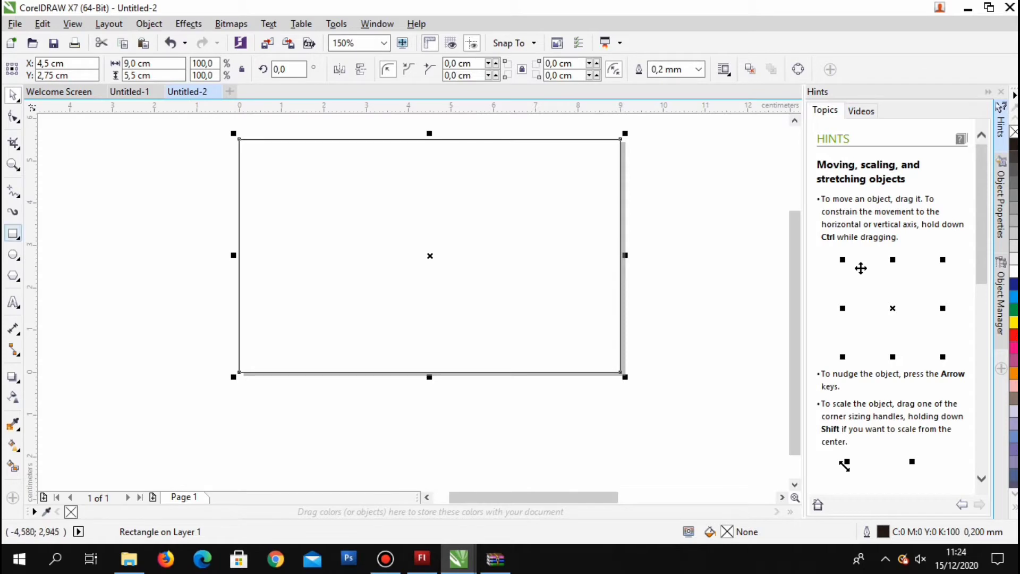
{"action": "key", "text": "z"}
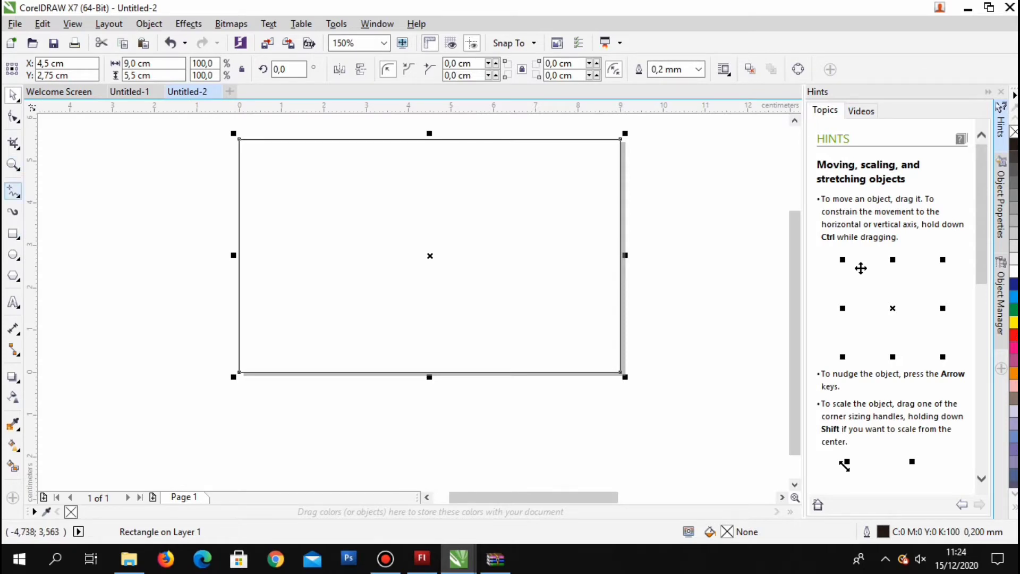
Draw a closed curved Pen shape about 12 × 3.6 cm that sweeps across the rectangle's lower-left corner and extends beyond the page.
{"action": "left_click", "coordinate": [13, 191]}
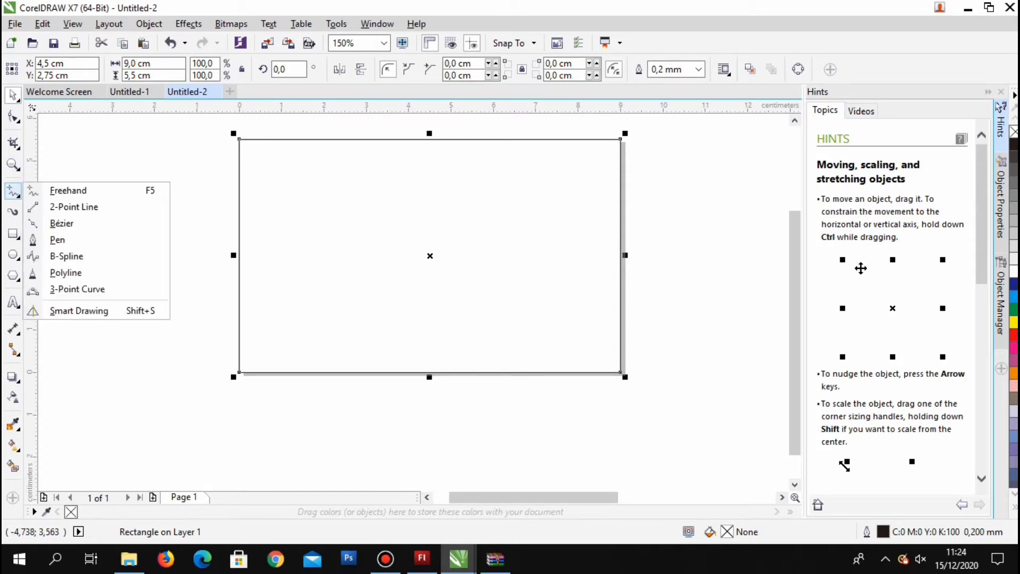
{"action": "left_click", "coordinate": [57, 240]}
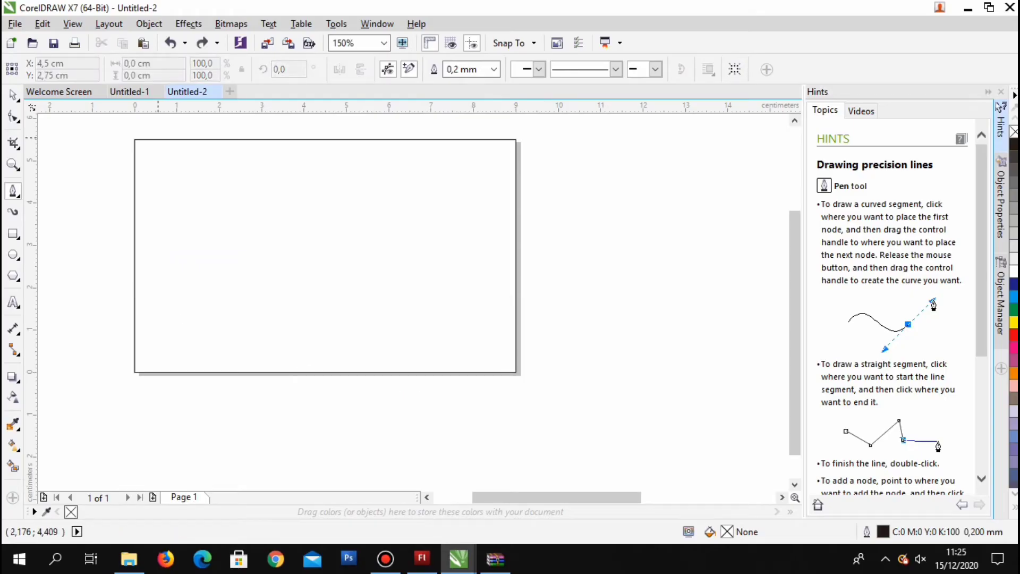
{"action": "left_click", "coordinate": [118, 283]}
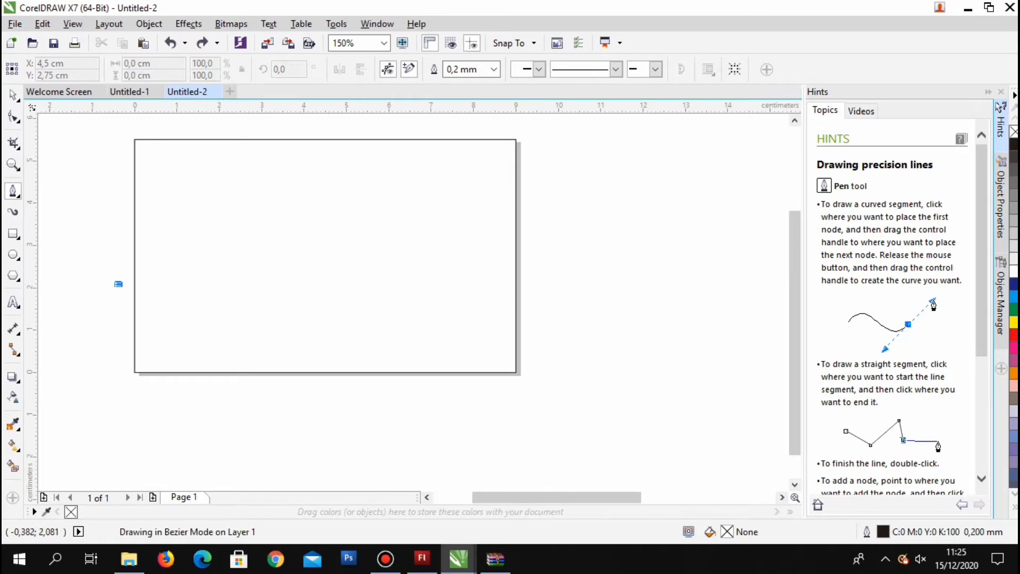
{"action": "left_click_drag", "start_coordinate": [535, 398], "coordinate": [626, 425]}
{"action": "left_click_drag", "start_coordinate": [489, 333], "coordinate": [665, 304]}
{"action": "left_click_drag", "start_coordinate": [553, 272], "coordinate": [595, 295]}
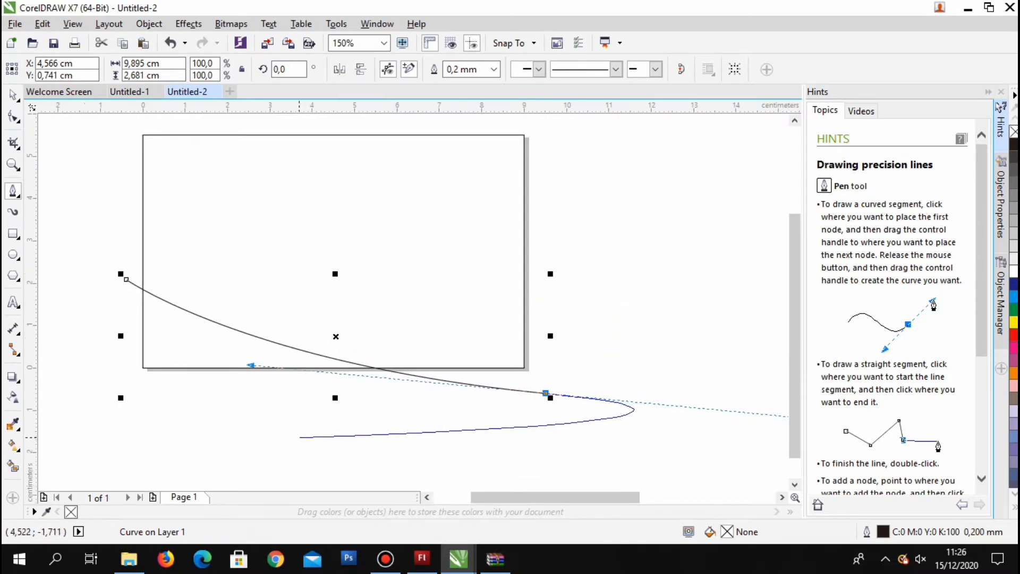
{"action": "left_click", "coordinate": [261, 432]}
{"action": "left_click", "coordinate": [120, 419]}
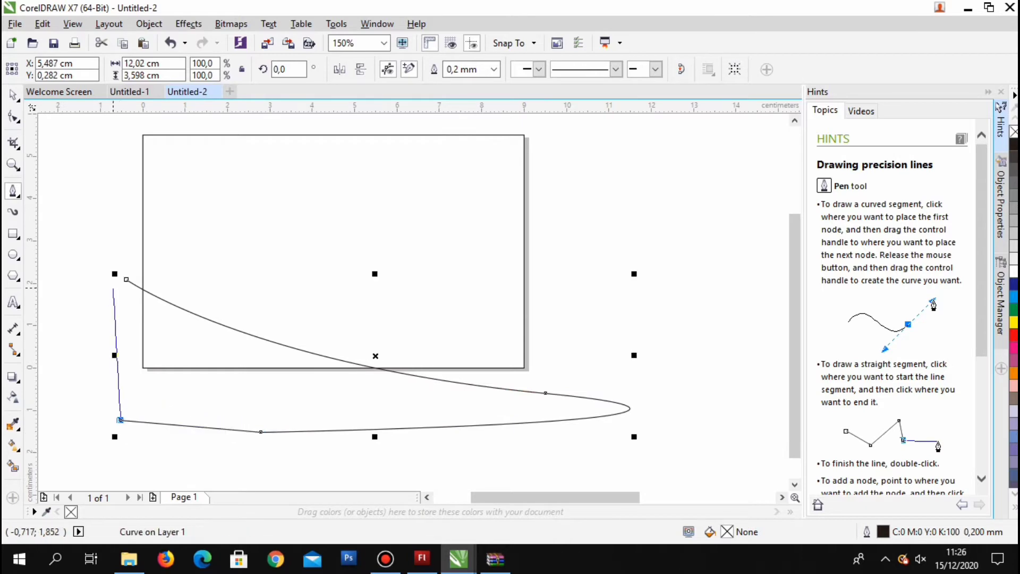
{"action": "left_click", "coordinate": [127, 279]}
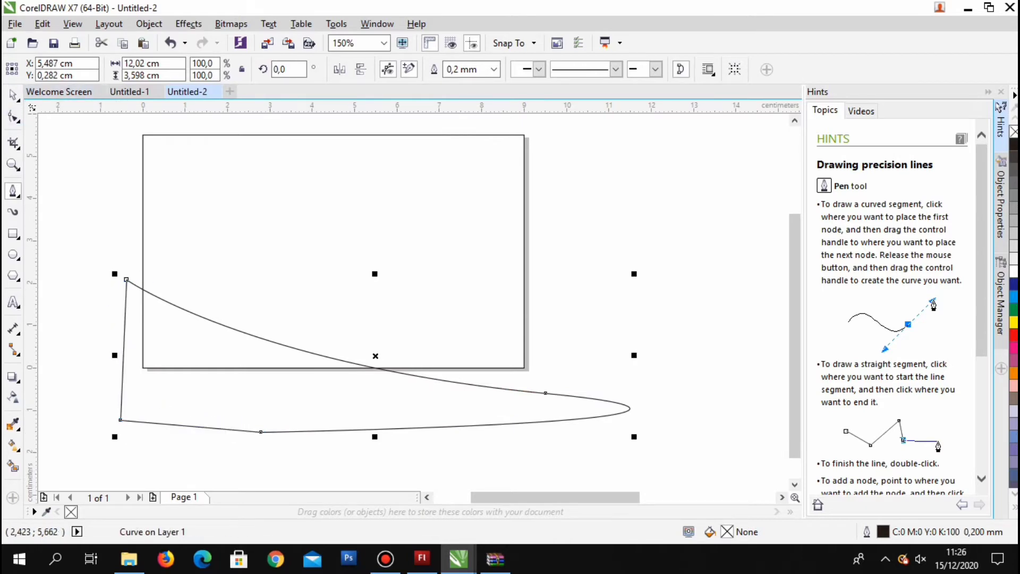
Intersect the curved shape with the rectangle and delete the original shape that extends outside the page.
{"action": "left_click", "coordinate": [13, 95]}
{"action": "left_click", "coordinate": [142, 182], "text": "shift"}
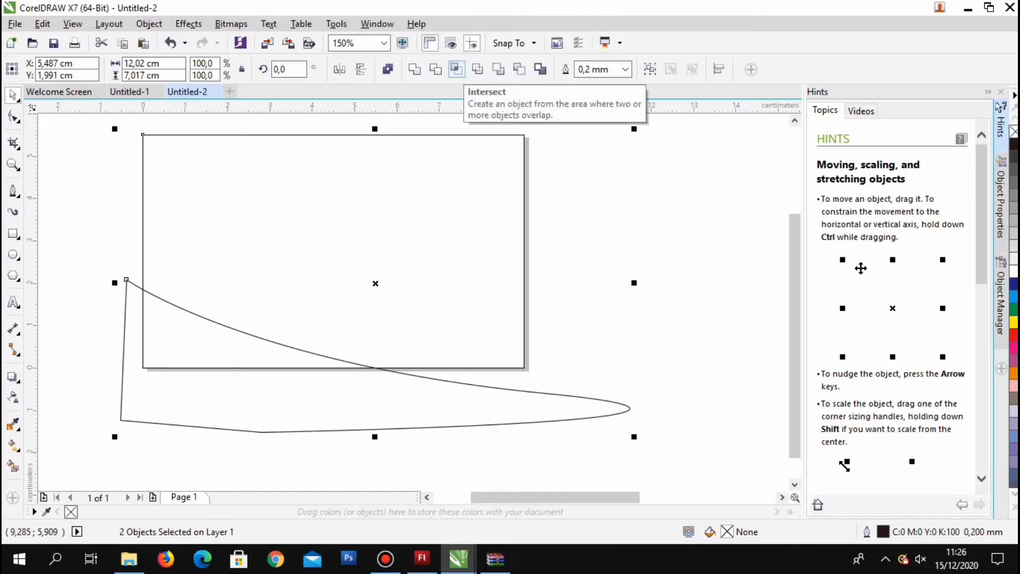
{"action": "left_click", "coordinate": [457, 69]}
{"action": "left_click", "coordinate": [598, 401]}
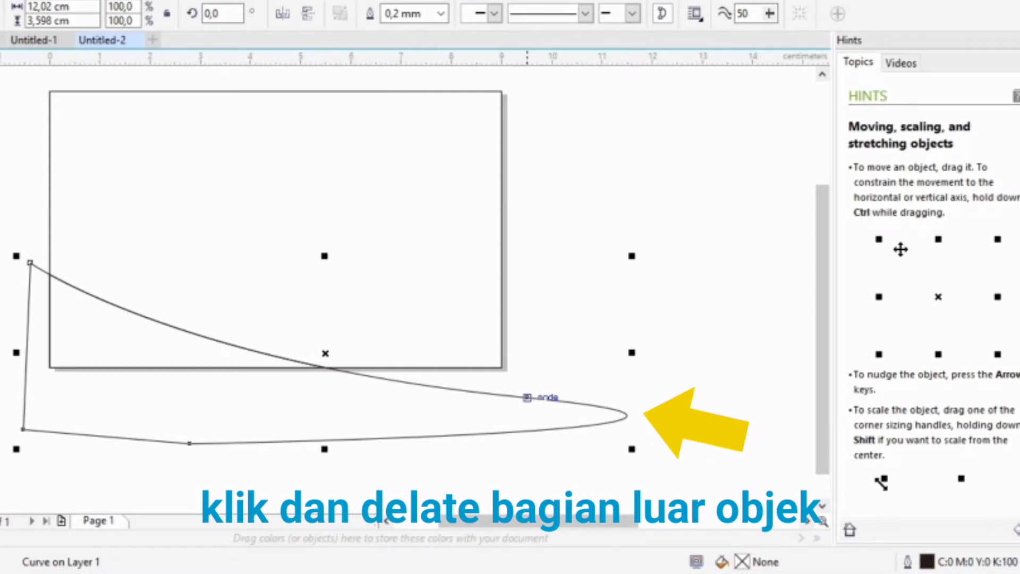
{"action": "key", "text": "Delete"}
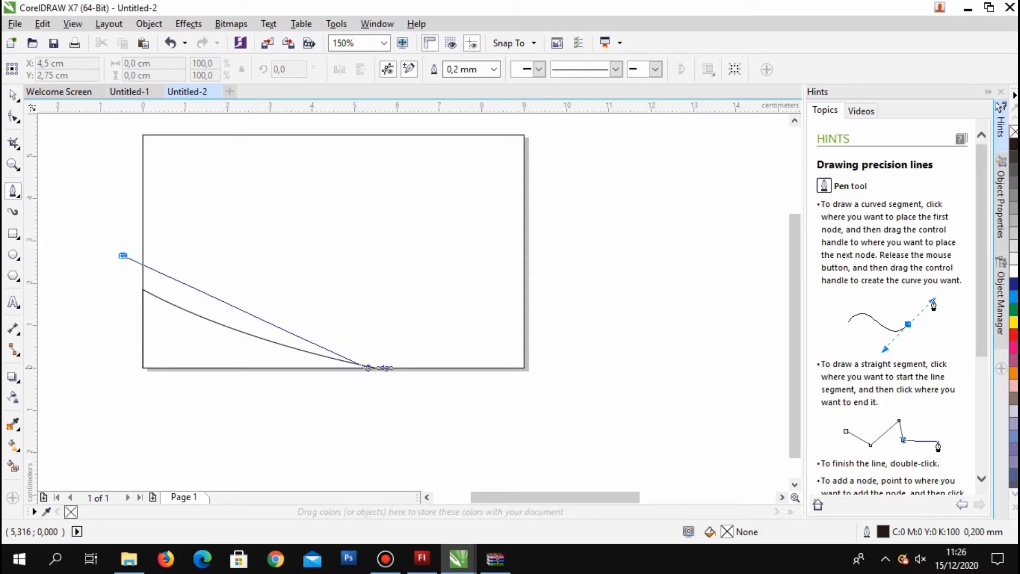
Draw a second closed Pen shape about 7.4 × 4.7 cm, its curve running slightly above the first one in the lower-left corner.
{"action": "left_click_drag", "start_coordinate": [371, 366], "coordinate": [491, 388]}
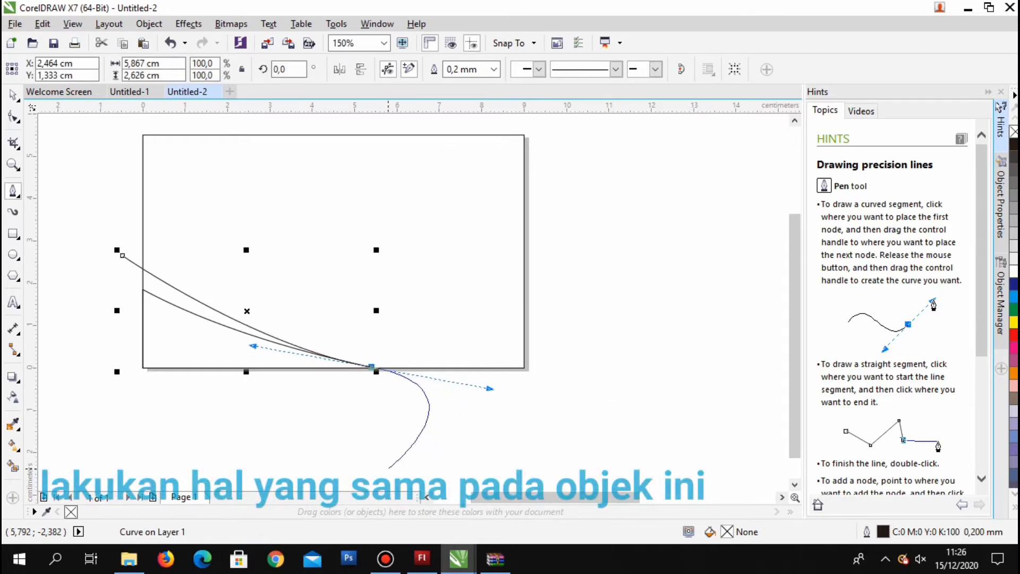
{"action": "left_click", "coordinate": [106, 413]}
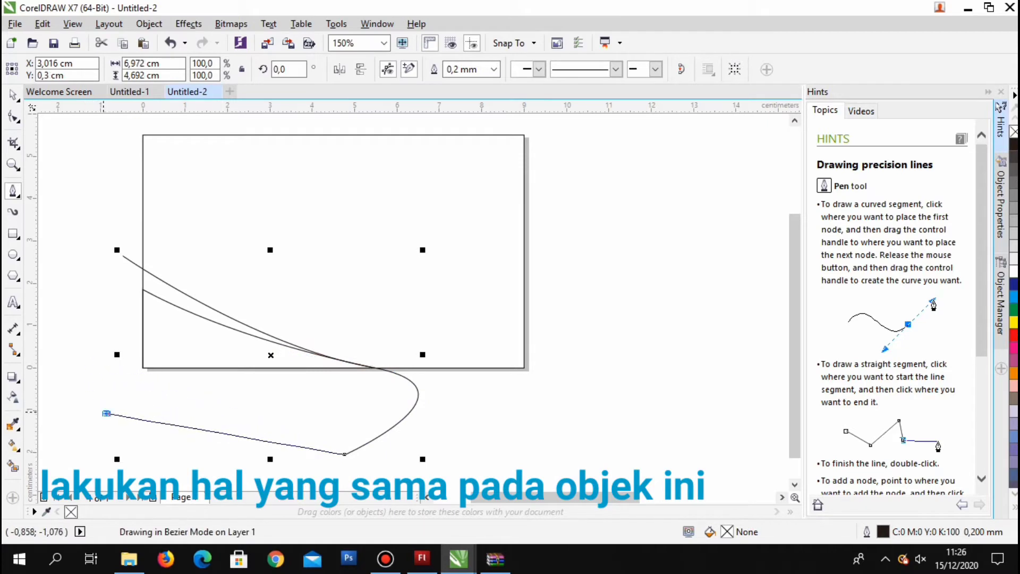
{"action": "left_click", "coordinate": [123, 256]}
{"action": "key", "text": "space"}
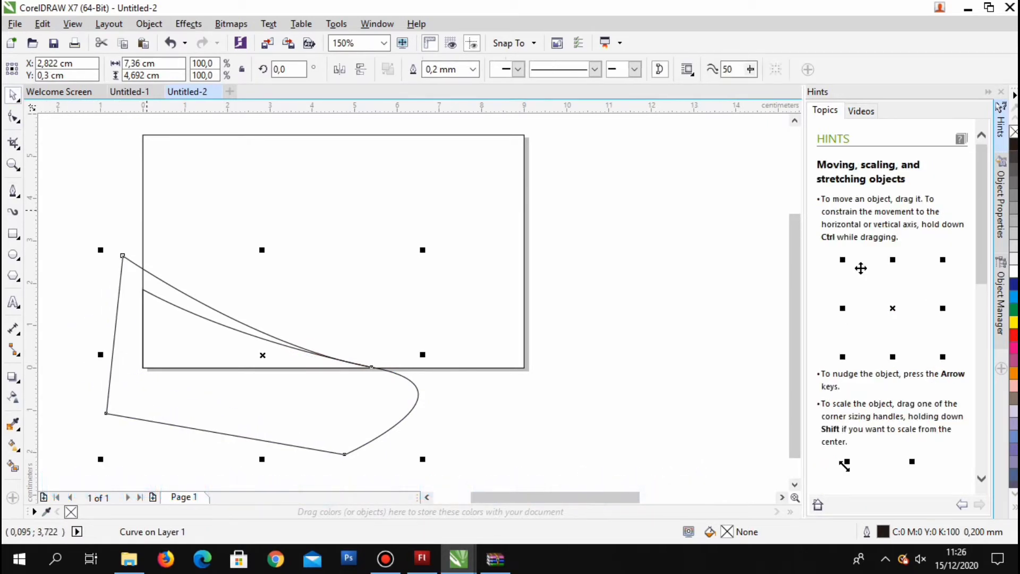
Intersect the second curved shape with the rectangle and remove the original outline extending past the page.
{"action": "left_click", "coordinate": [142, 209]}
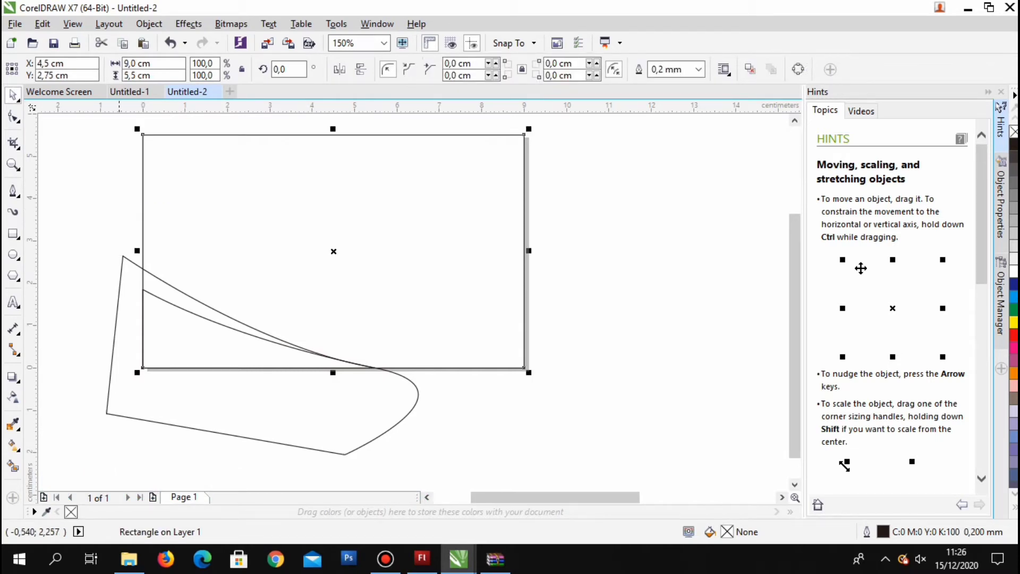
{"action": "left_click", "coordinate": [117, 299], "text": "shift"}
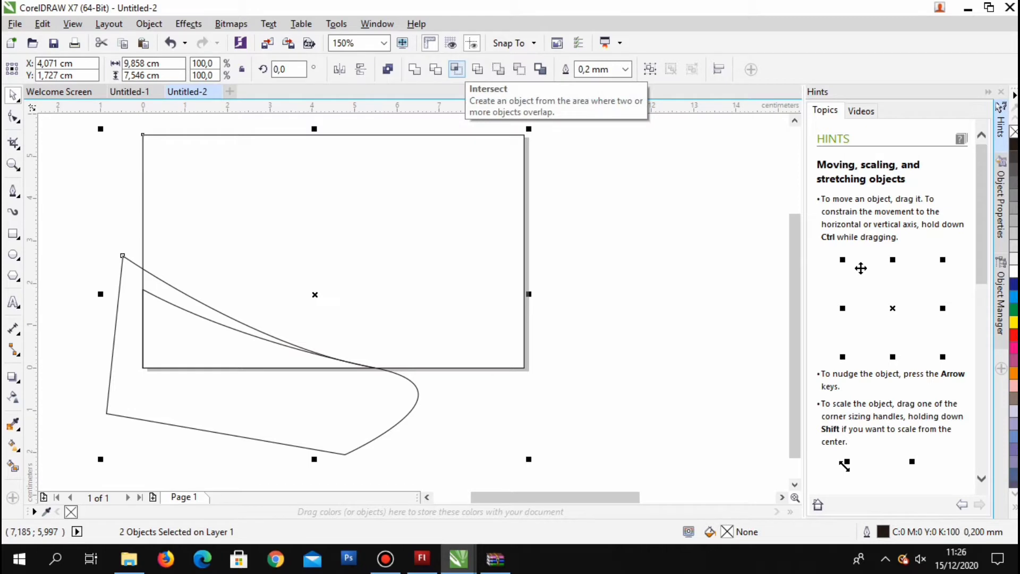
{"action": "left_click", "coordinate": [456, 69]}
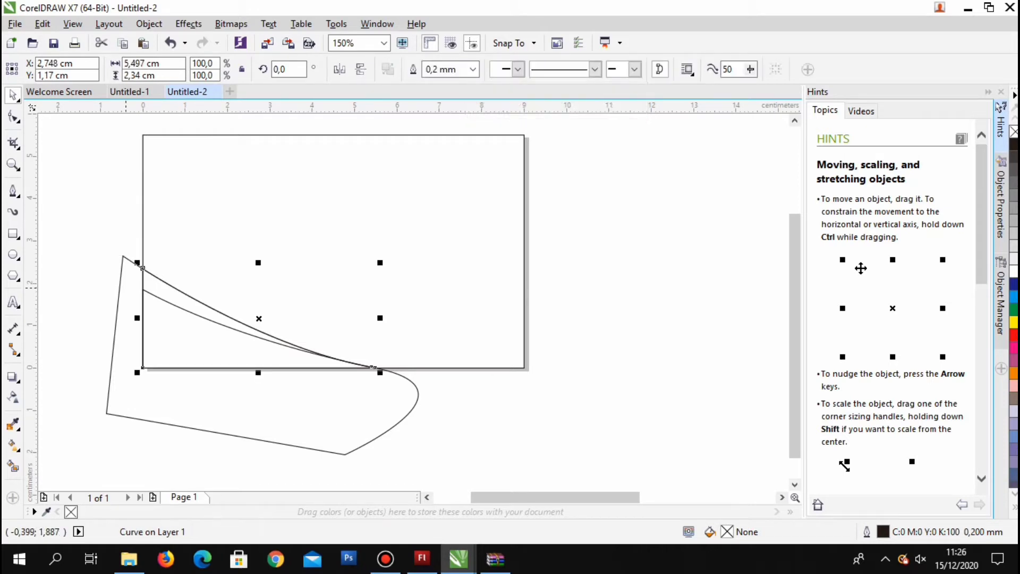
{"action": "left_click", "coordinate": [120, 285]}
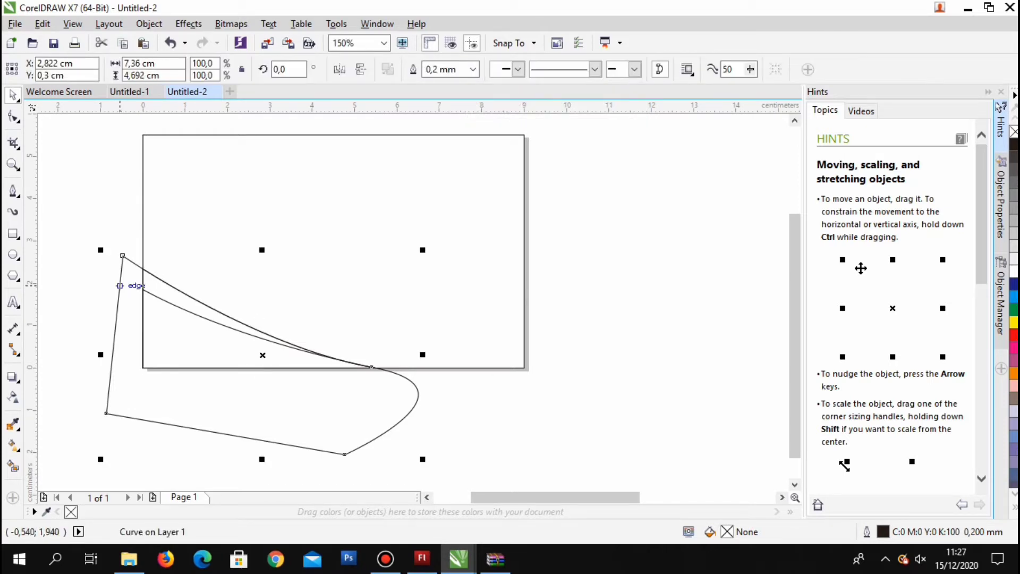
{"action": "key", "text": "Delete"}
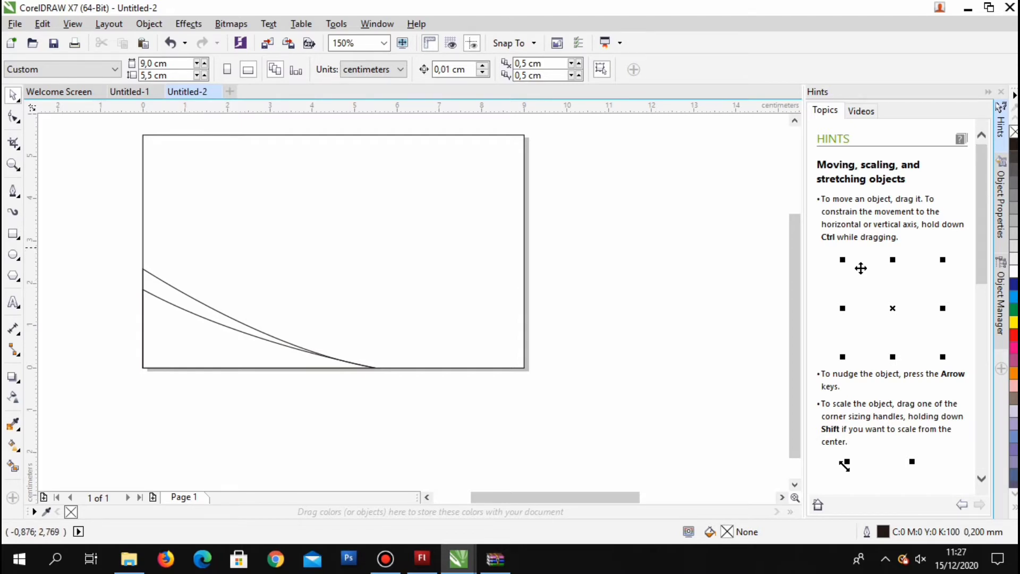
Duplicate the two lower-left curved pieces in place and mirror the copies vertically.
{"action": "left_click_drag", "start_coordinate": [142, 285], "coordinate": [171, 286]}
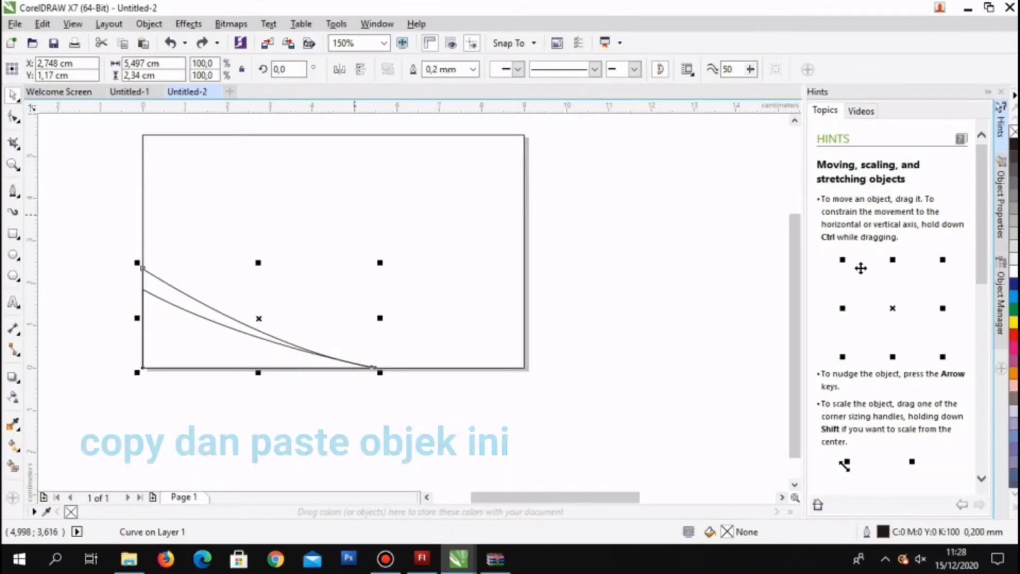
{"action": "key", "text": "ctrl+c"}
{"action": "key", "text": "ctrl+v"}
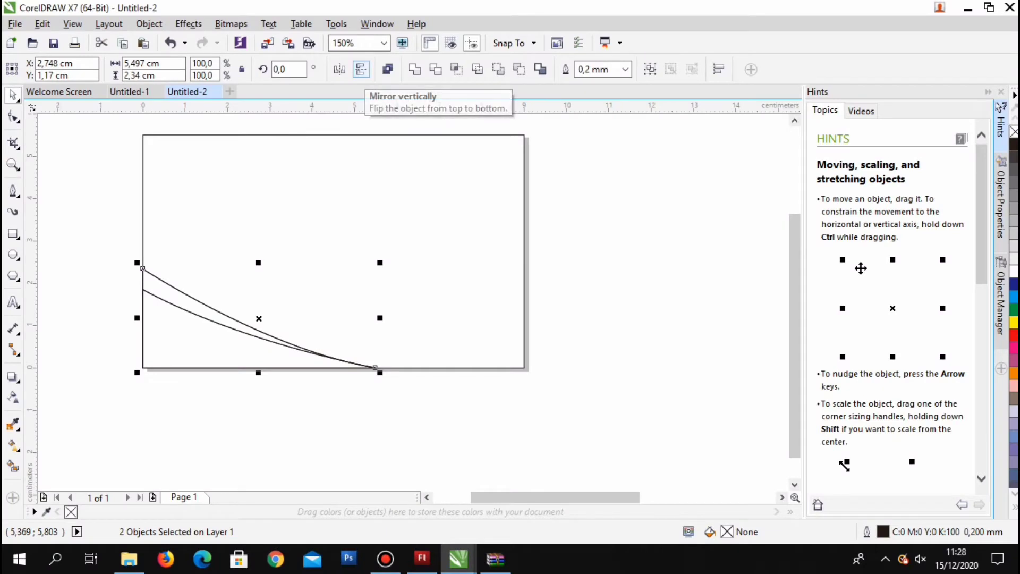
{"action": "left_click", "coordinate": [361, 69]}
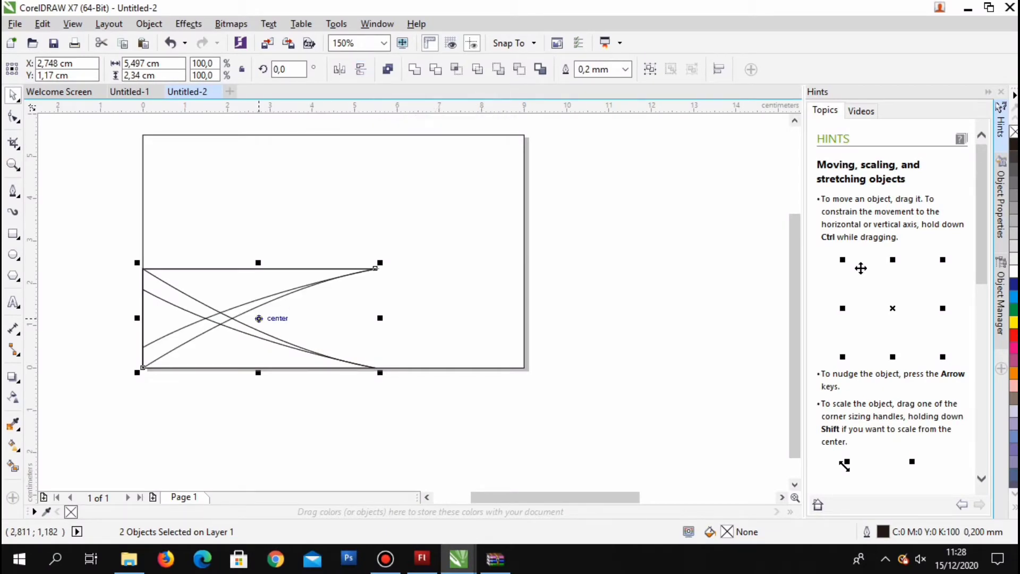
Move the mirrored copies to the rectangle's upper-right corner and mirror them horizontally.
{"action": "left_click_drag", "start_coordinate": [259, 318], "coordinate": [412, 194]}
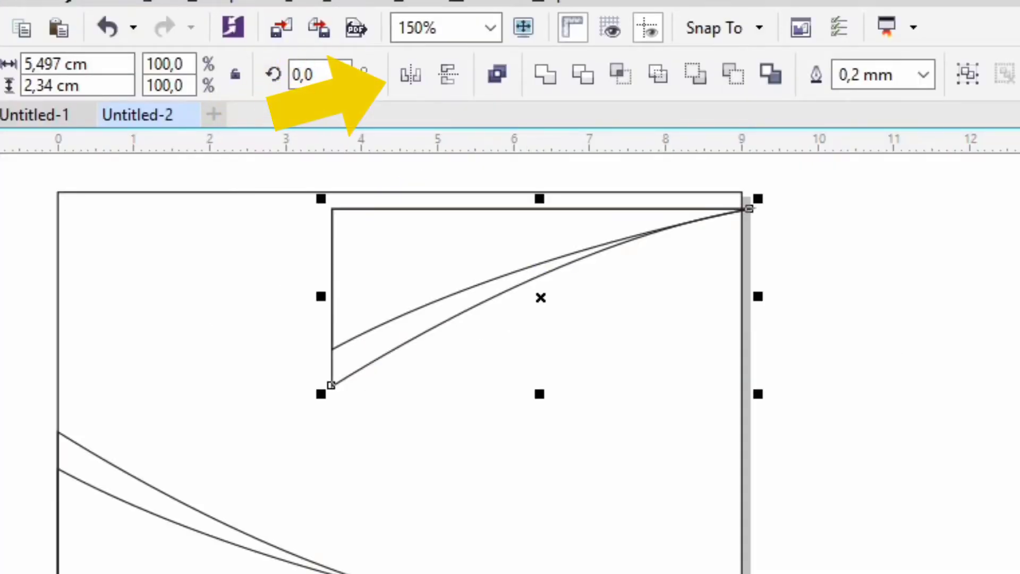
{"action": "left_click", "coordinate": [410, 74]}
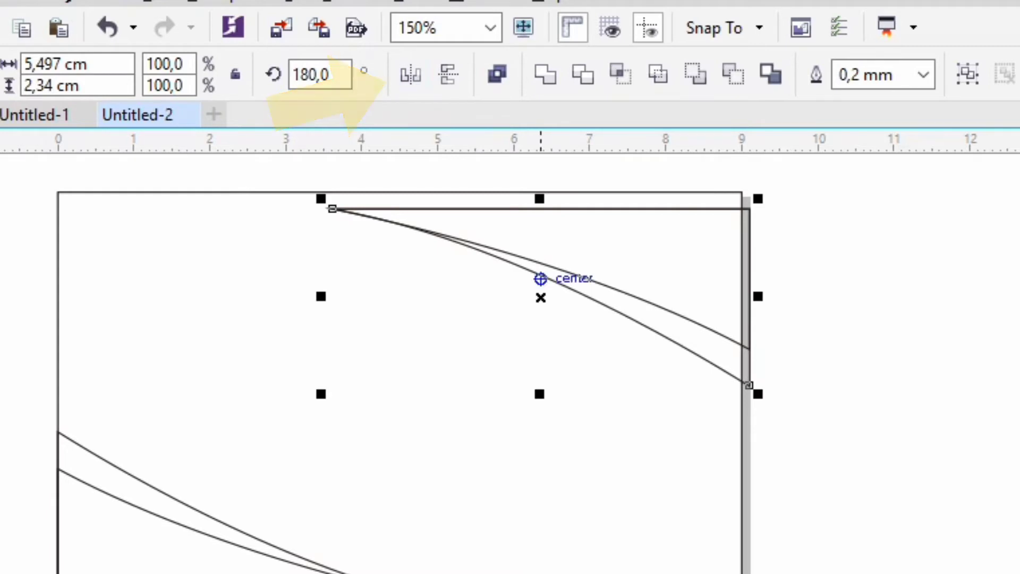
{"action": "left_click_drag", "start_coordinate": [542, 298], "coordinate": [522, 278]}
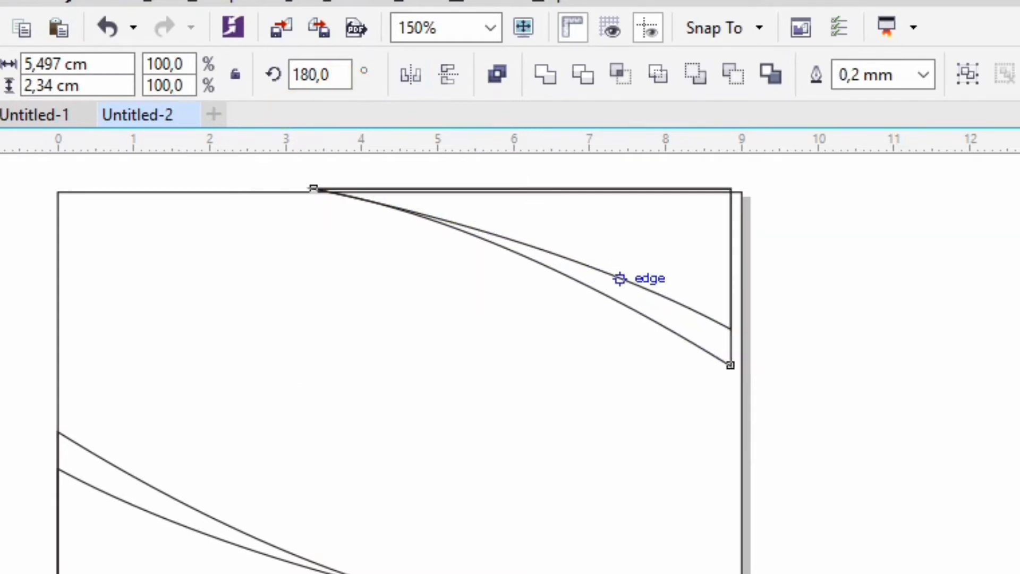
Nudge the copied curved pieces until their straight edges line up with the rectangle's upper-right corner.
{"action": "scroll", "coordinate": [620, 277], "scroll_direction": "up", "scroll_amount": 1}
{"action": "scroll", "coordinate": [620, 277], "scroll_direction": "down", "scroll_amount": 2}
{"action": "scroll", "coordinate": [620, 277], "scroll_direction": "up", "scroll_amount": 2}
{"action": "left_click_drag", "start_coordinate": [457, 197], "coordinate": [445, 246]}
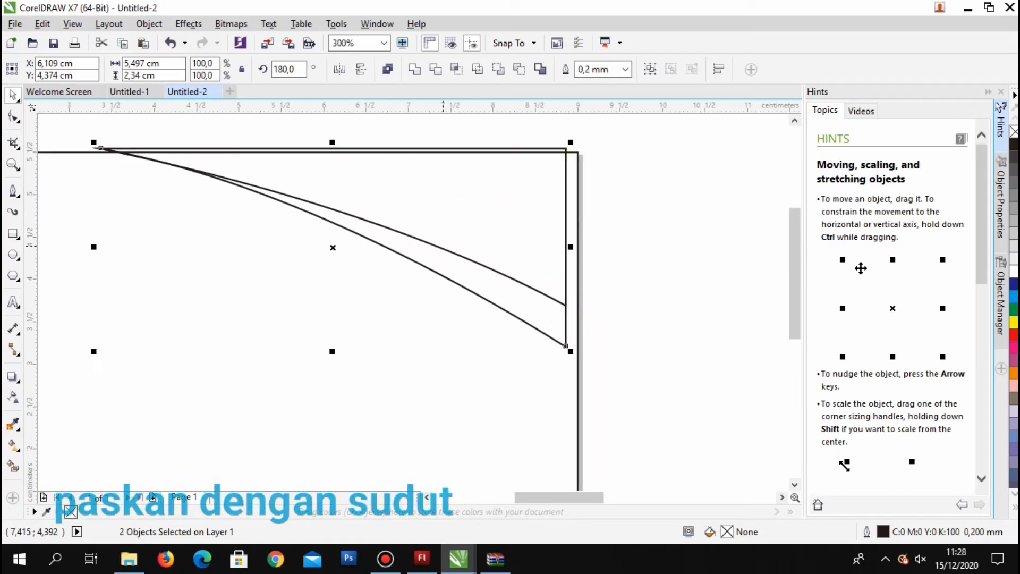
{"action": "scroll", "coordinate": [444, 246], "scroll_direction": "up", "scroll_amount": 2}
{"action": "key", "text": "Right"}
{"action": "scroll", "coordinate": [443, 246], "scroll_direction": "down", "scroll_amount": 3}
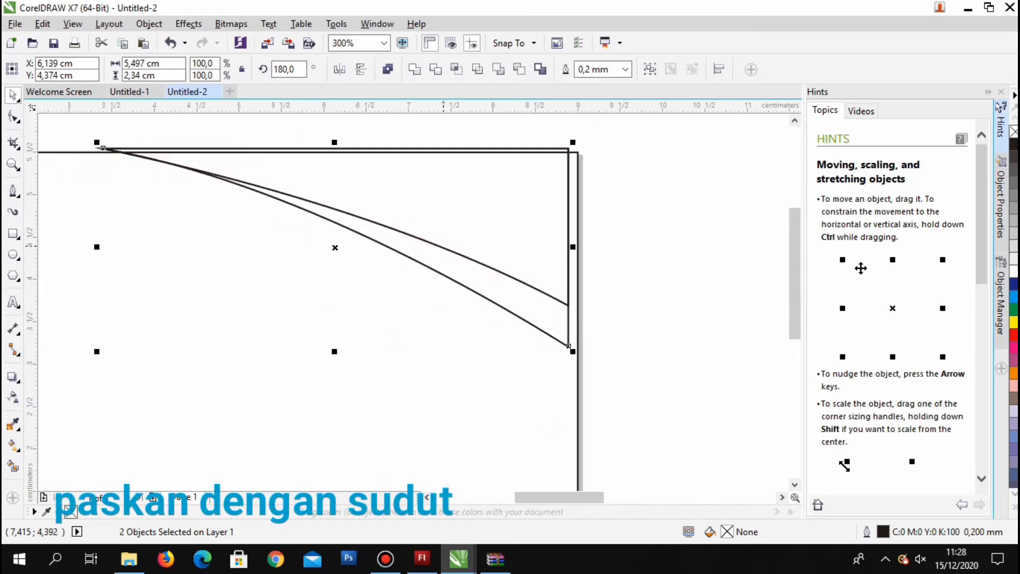
{"action": "key", "text": "Right"}
{"action": "key", "text": "Right"}
{"action": "key", "text": "Right"}
{"action": "key", "text": "Right"}
{"action": "key", "text": "Right"}
{"action": "key", "text": "Right"}
{"action": "key", "text": "Right"}
{"action": "key", "text": "Right"}
{"action": "key", "text": "Right"}
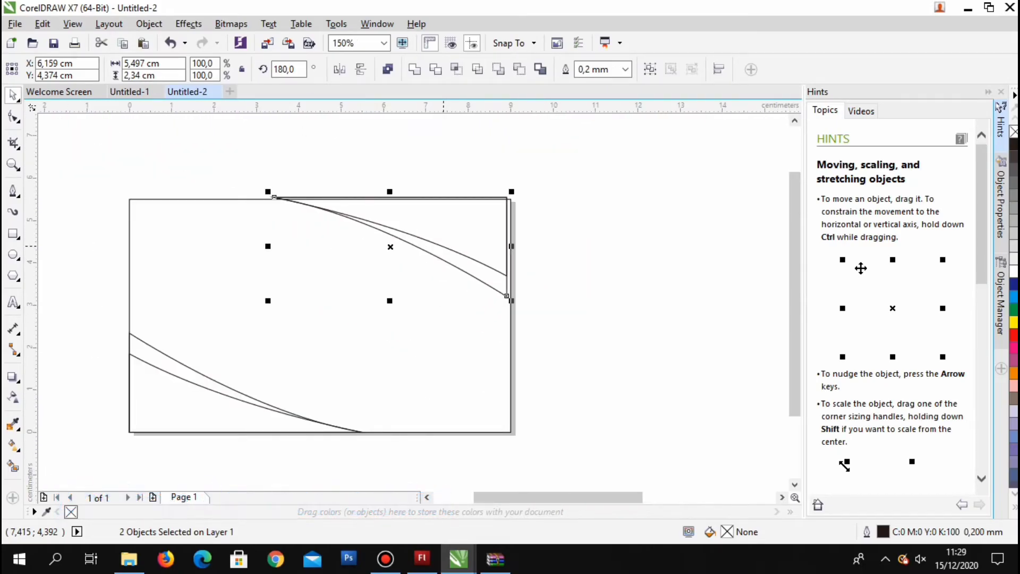
{"action": "key", "text": "Right"}
{"action": "key", "text": "Right"}
{"action": "key", "text": "Right"}
{"action": "key", "text": "Down"}
{"action": "key", "text": "Down"}
{"action": "key", "text": "Down"}
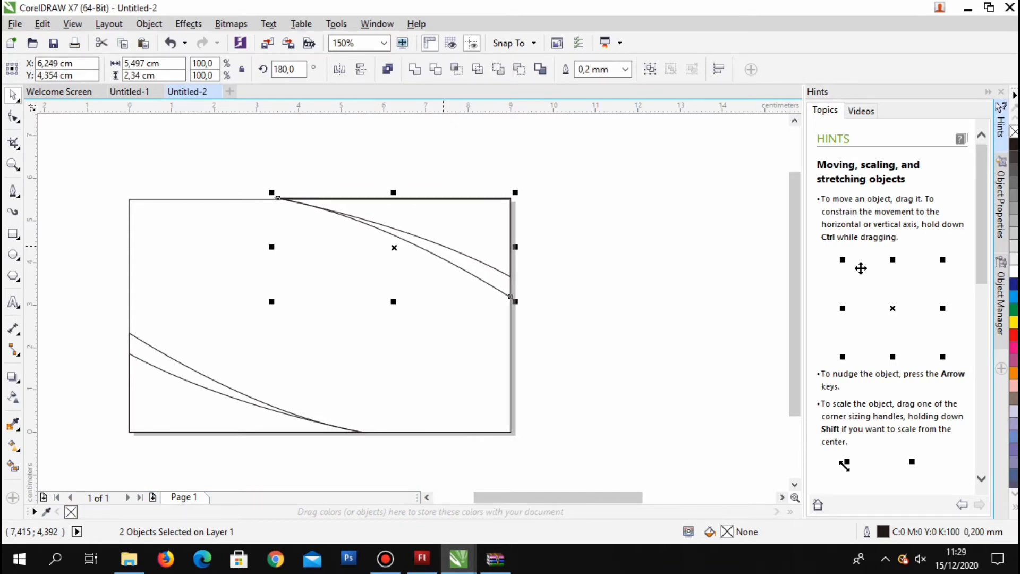
Nudge the two selected curved pieces down until their top edge coincides with the rectangle's top edge.
{"action": "key", "text": "Down"}
{"action": "key", "text": "Down"}
{"action": "scroll", "coordinate": [558, 185], "scroll_direction": "up", "scroll_amount": 2}
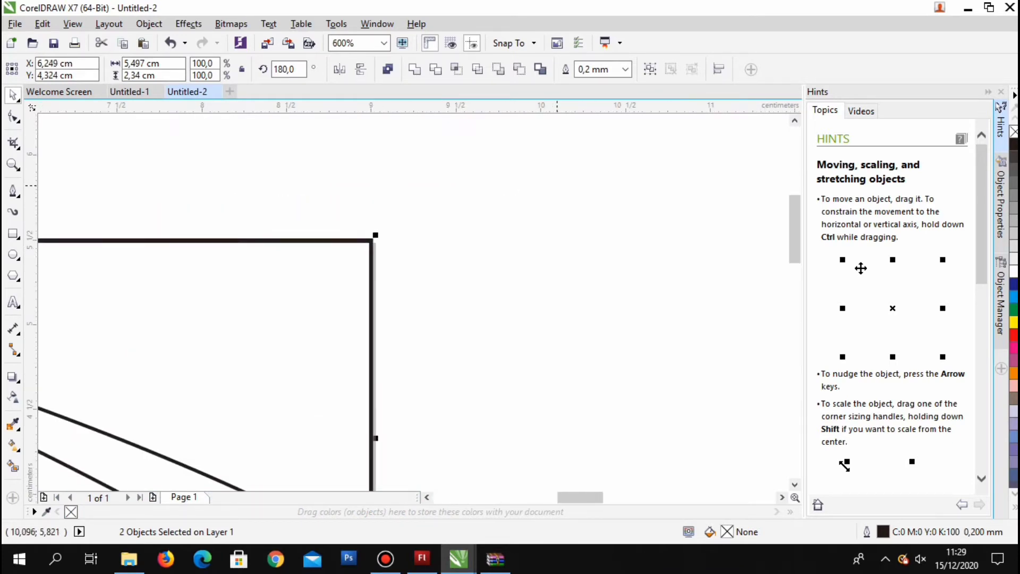
{"action": "scroll", "coordinate": [372, 240], "scroll_direction": "up", "scroll_amount": 4}
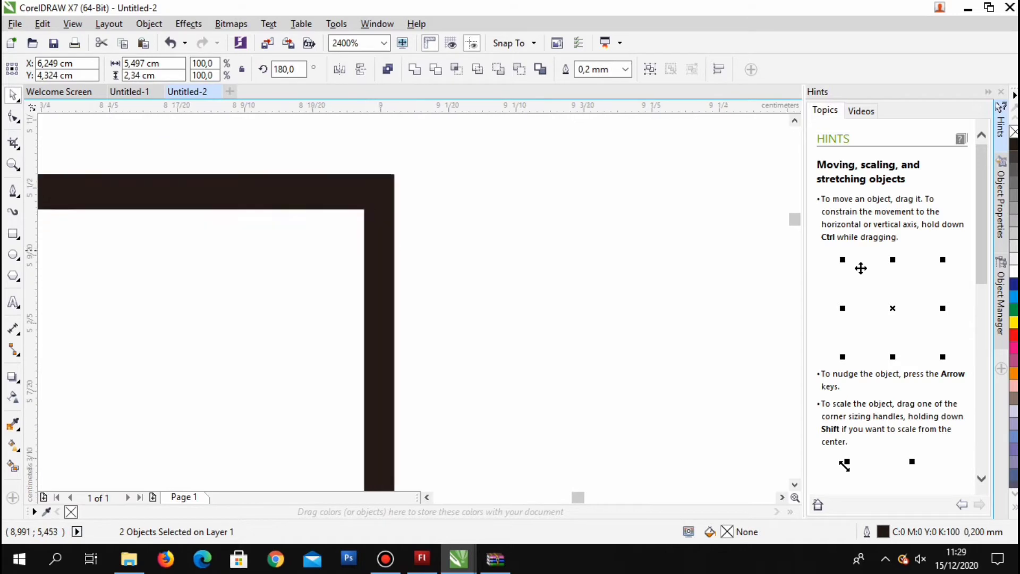
{"action": "scroll", "coordinate": [376, 245], "scroll_direction": "down", "scroll_amount": 7}
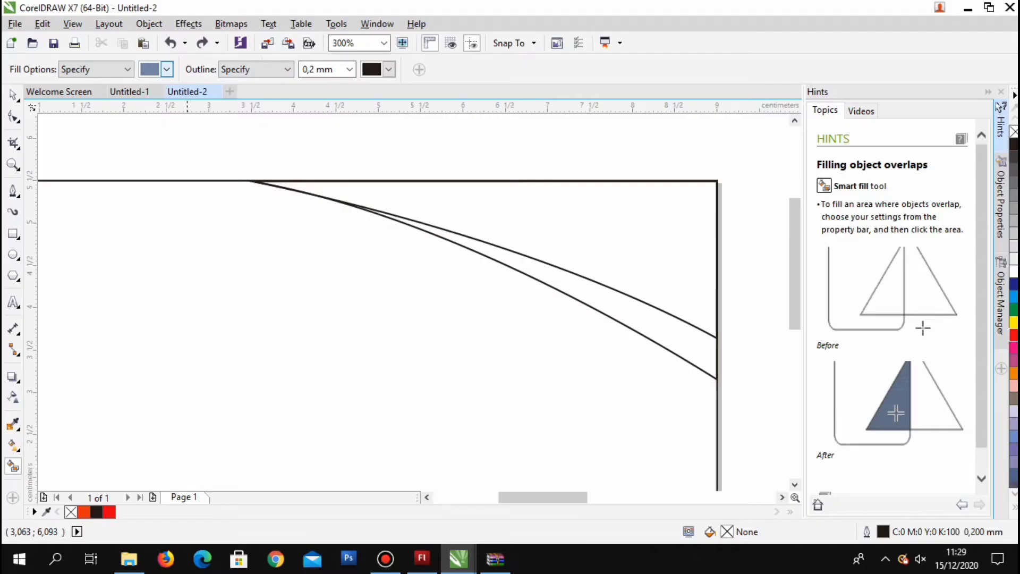
Try a brown Smart Fill (C43 M44 Y55 K0) on the upper-right corner area and undo it.
{"action": "scroll", "coordinate": [371, 96], "scroll_direction": "down", "scroll_amount": 2}
{"action": "scroll", "coordinate": [226, 202], "scroll_direction": "down", "scroll_amount": 1}
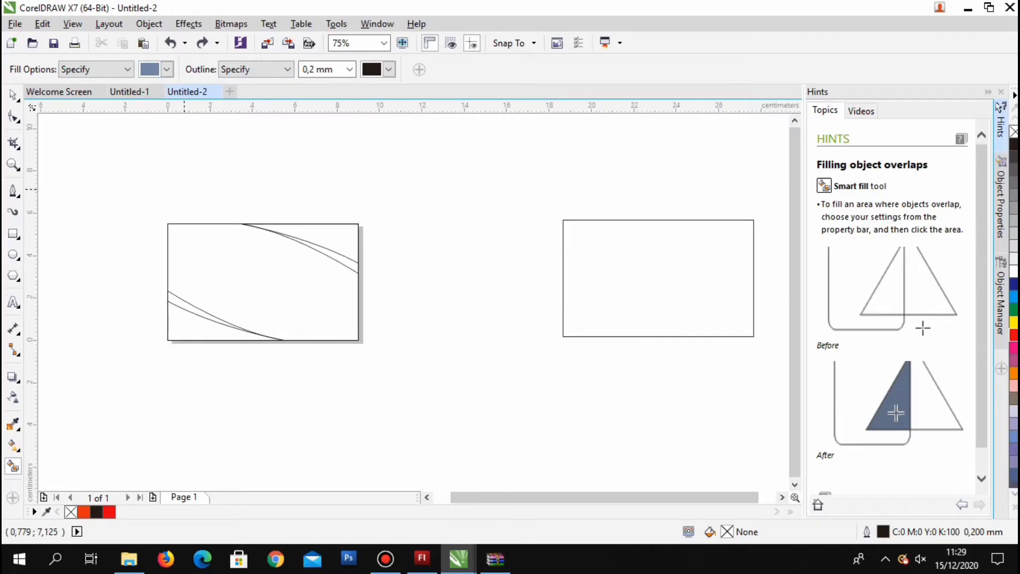
{"action": "scroll", "coordinate": [207, 159], "scroll_direction": "up", "scroll_amount": 1}
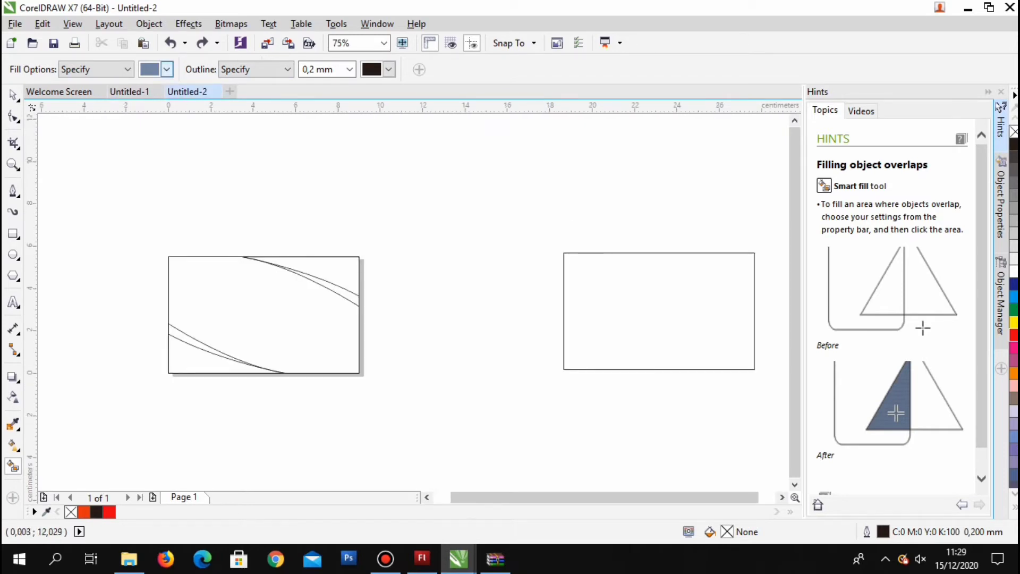
{"action": "left_click", "coordinate": [167, 69]}
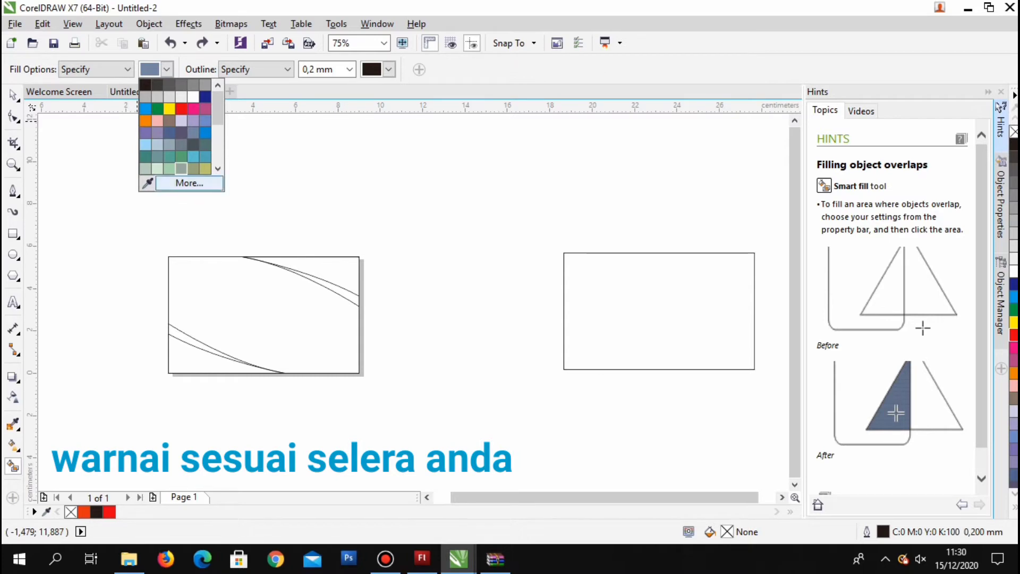
{"action": "left_click", "coordinate": [187, 182]}
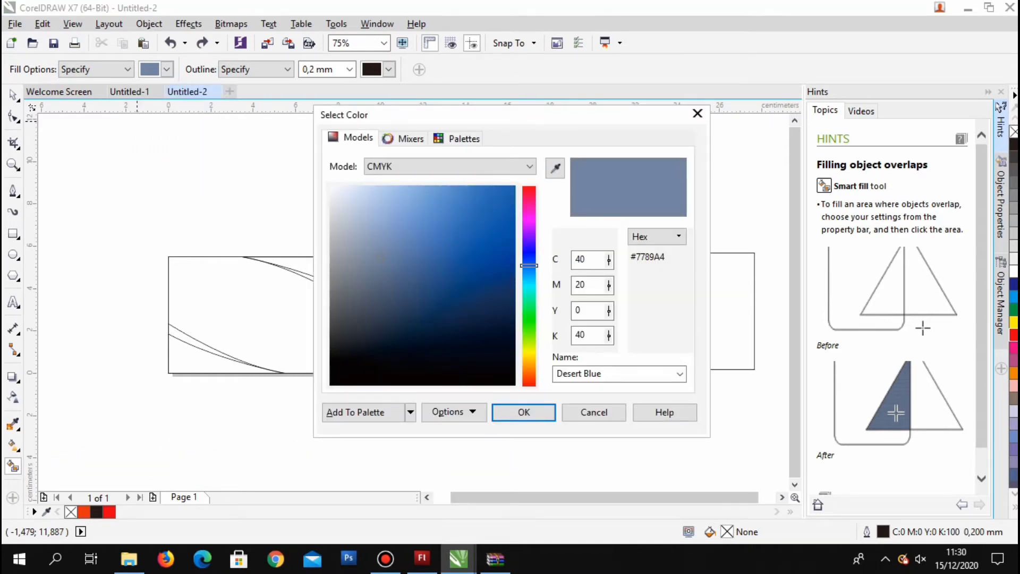
{"action": "left_click_drag", "start_coordinate": [529, 266], "coordinate": [530, 369]}
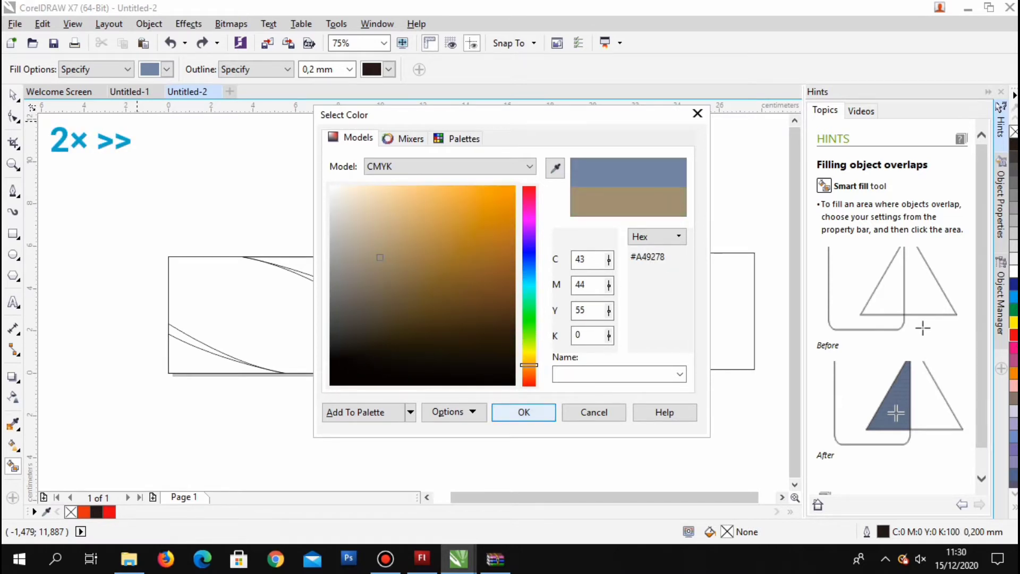
{"action": "left_click", "coordinate": [524, 413]}
{"action": "left_click", "coordinate": [341, 271]}
{"action": "scroll", "coordinate": [341, 280], "scroll_direction": "up", "scroll_amount": 2}
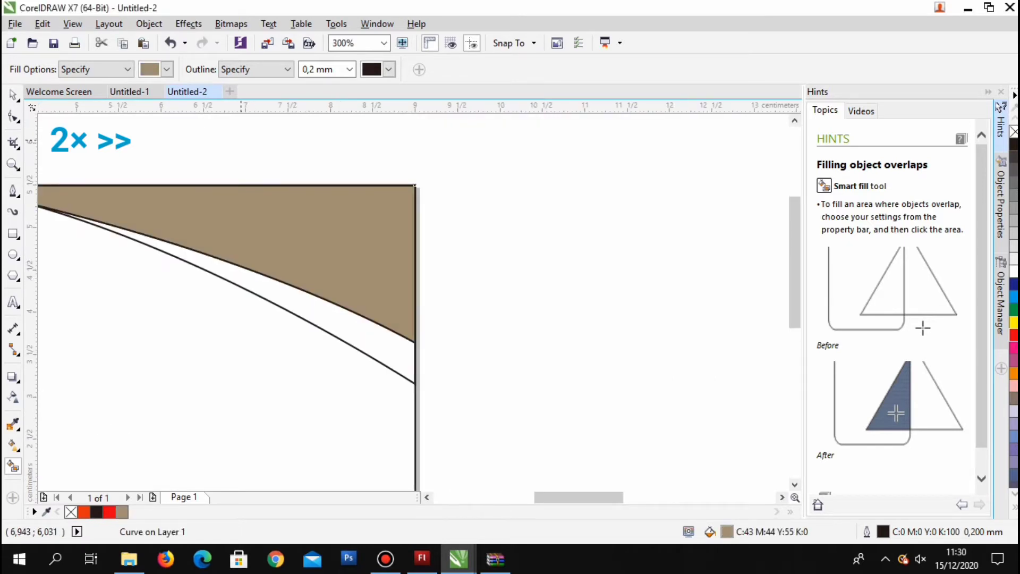
{"action": "key", "text": "ctrl+z"}
Smart-fill the upper-right corner area with orange (C0 M60 Y100 K0) and the thin strip beneath it with black (C93 M88 Y89 K80).
{"action": "left_click", "coordinate": [167, 70]}
{"action": "left_click", "coordinate": [147, 121]}
{"action": "left_click", "coordinate": [257, 250]}
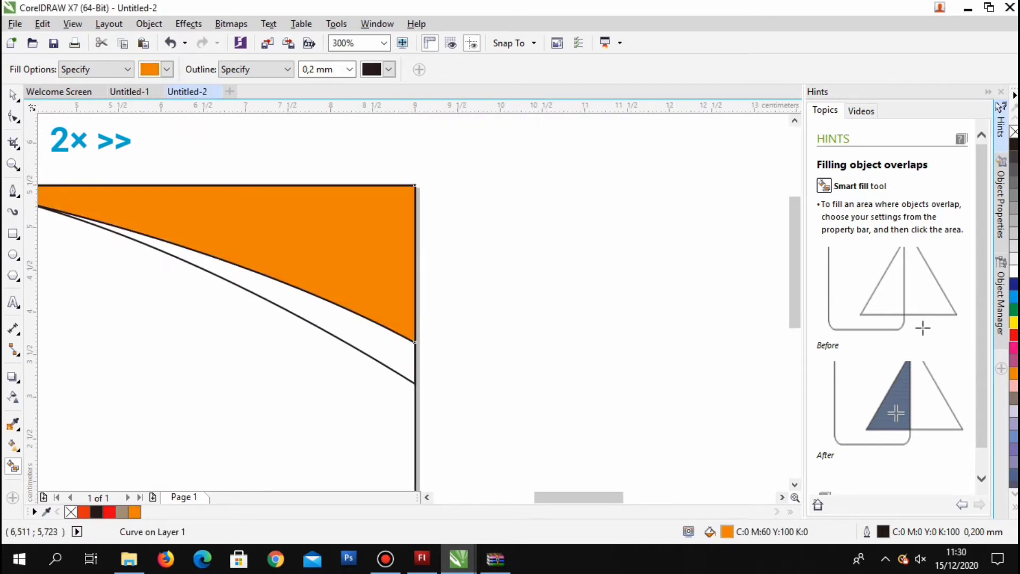
{"action": "left_click", "coordinate": [167, 70]}
{"action": "left_click", "coordinate": [188, 182]}
{"action": "left_click", "coordinate": [346, 369]}
{"action": "left_click", "coordinate": [523, 412]}
{"action": "left_click", "coordinate": [363, 339]}
Smart-fill the lower-left corner area with orange (C0 M60 Y100 K0) and the thin strip above it with black (K100), leaving nothing selected.
{"action": "scroll", "coordinate": [363, 339], "scroll_direction": "down", "scroll_amount": 3}
{"action": "left_click", "coordinate": [167, 70]}
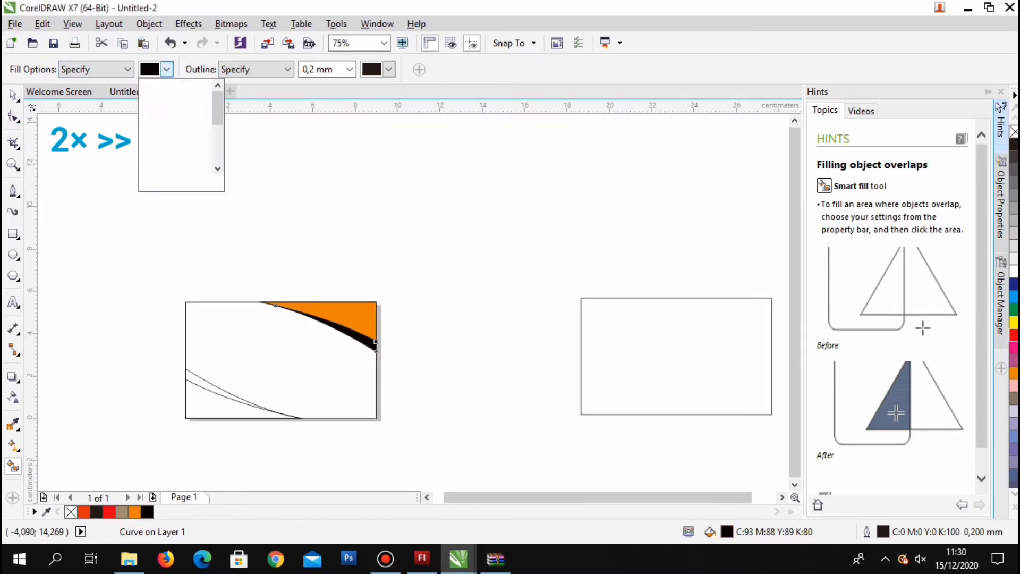
{"action": "left_click", "coordinate": [146, 122]}
{"action": "left_click", "coordinate": [206, 403]}
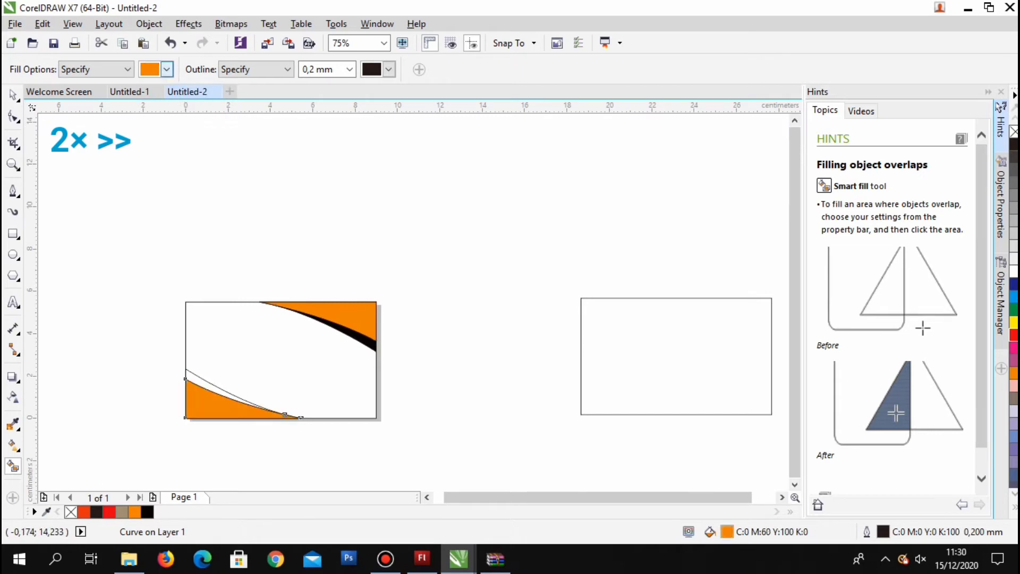
{"action": "left_click", "coordinate": [167, 70]}
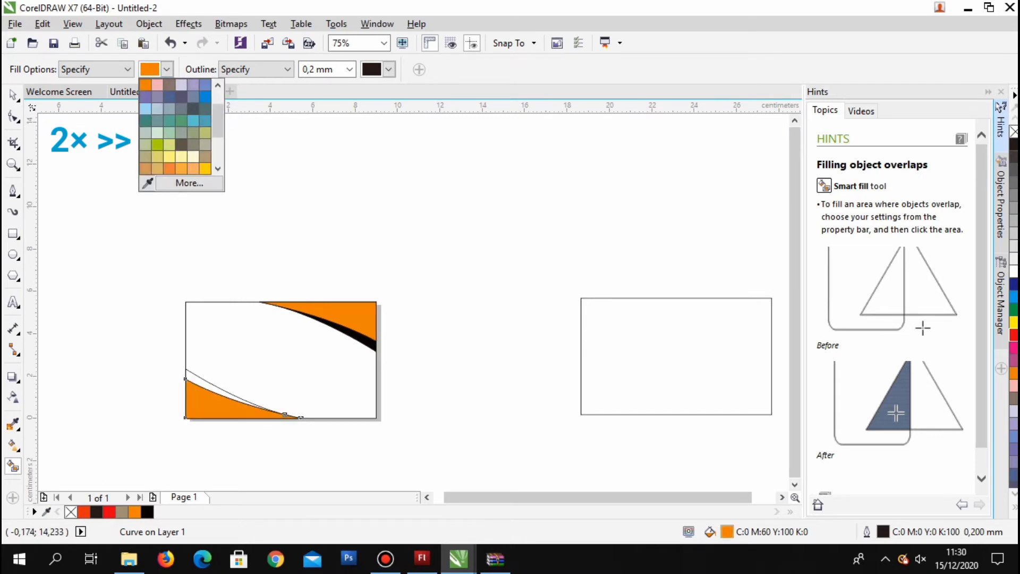
{"action": "left_click_drag", "start_coordinate": [218, 120], "coordinate": [218, 106]}
{"action": "left_click", "coordinate": [146, 85]}
{"action": "scroll", "coordinate": [222, 389], "scroll_direction": "up", "scroll_amount": 1}
{"action": "left_click", "coordinate": [196, 381]}
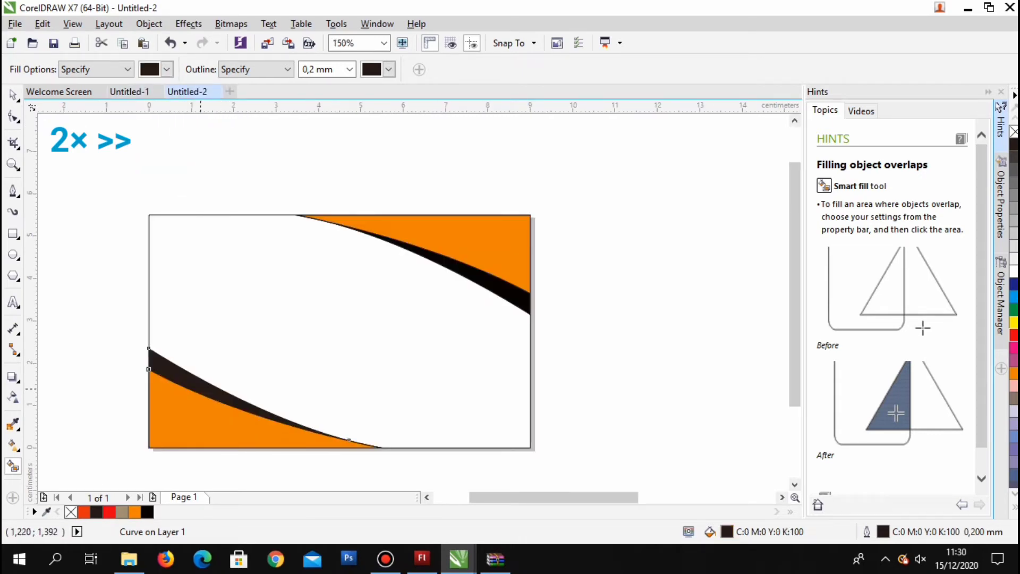
{"action": "left_click", "coordinate": [13, 96]}
{"action": "left_click", "coordinate": [226, 160]}
Add the artistic text "TUTORIAL" in capitals on the white upper part of the card, in 24 pt Arial.
{"action": "scroll", "coordinate": [225, 161], "scroll_direction": "down", "scroll_amount": 1}
{"action": "scroll", "coordinate": [226, 161], "scroll_direction": "up", "scroll_amount": 1}
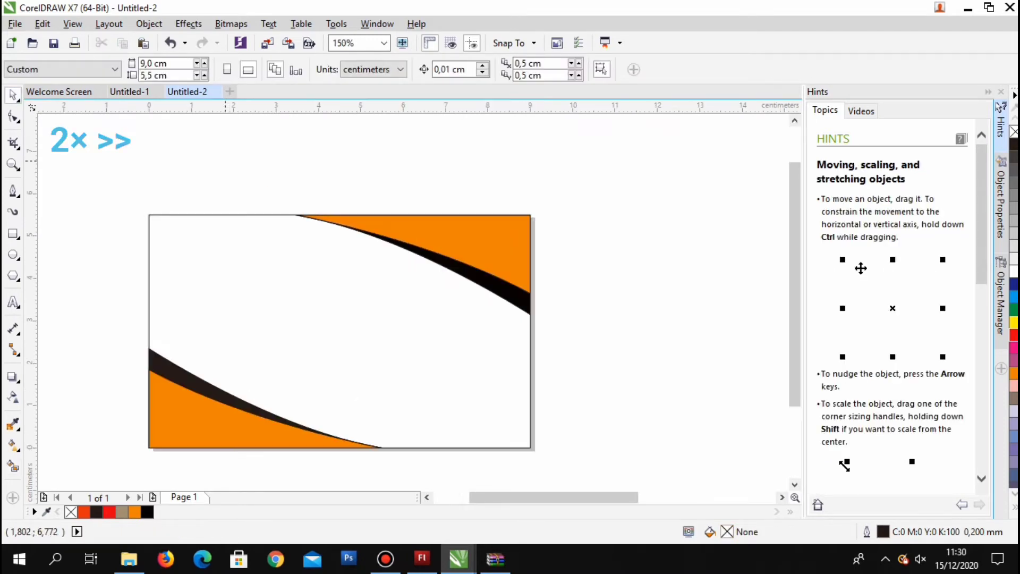
{"action": "left_click_drag", "start_coordinate": [225, 161], "coordinate": [246, 147]}
{"action": "key", "text": "F8"}
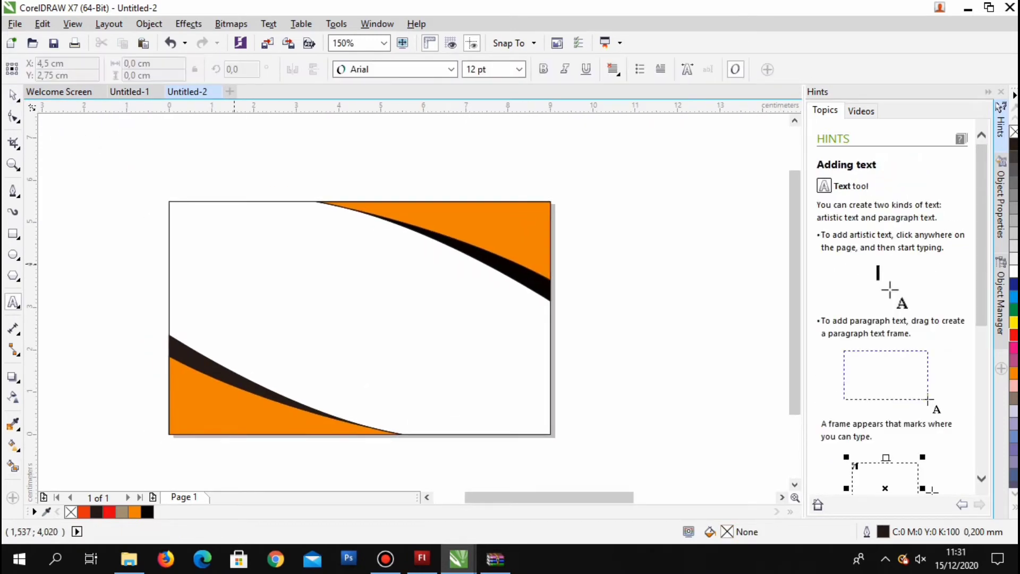
{"action": "left_click", "coordinate": [269, 282]}
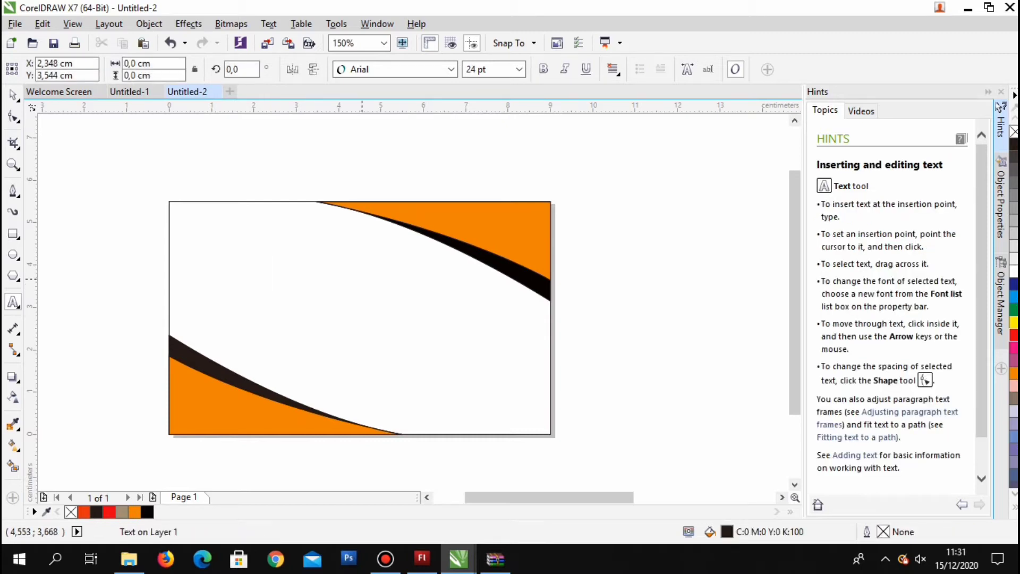
{"action": "key", "text": "Caps_Lock"}
{"action": "type", "text": "T"}
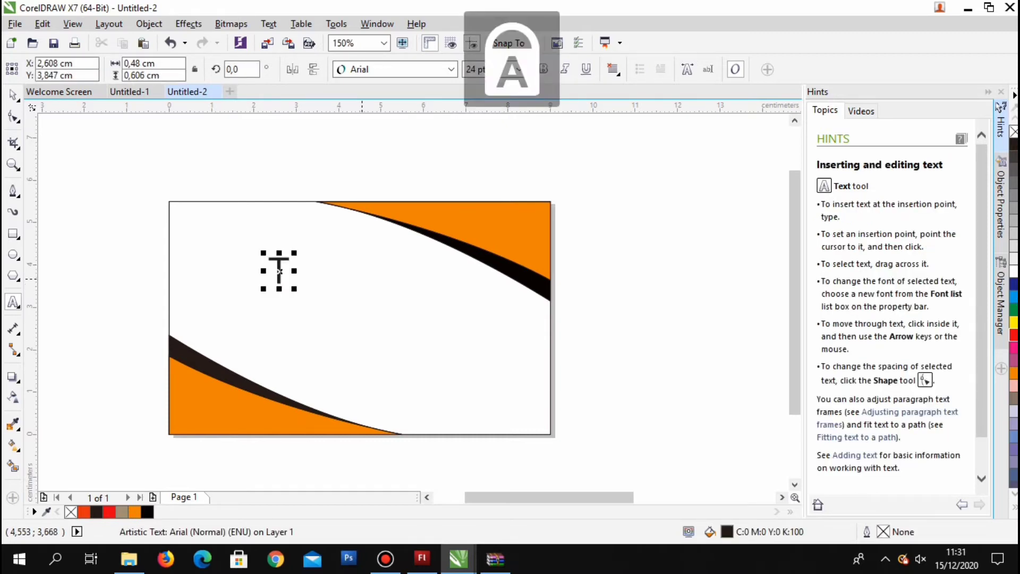
{"action": "type", "text": "UTO"}
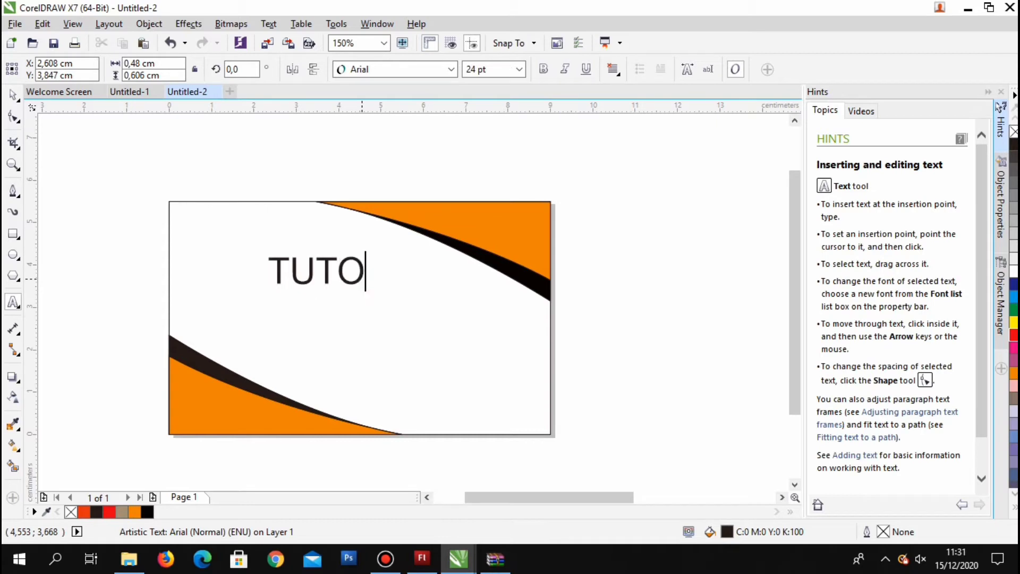
{"action": "type", "text": "RIAL"}
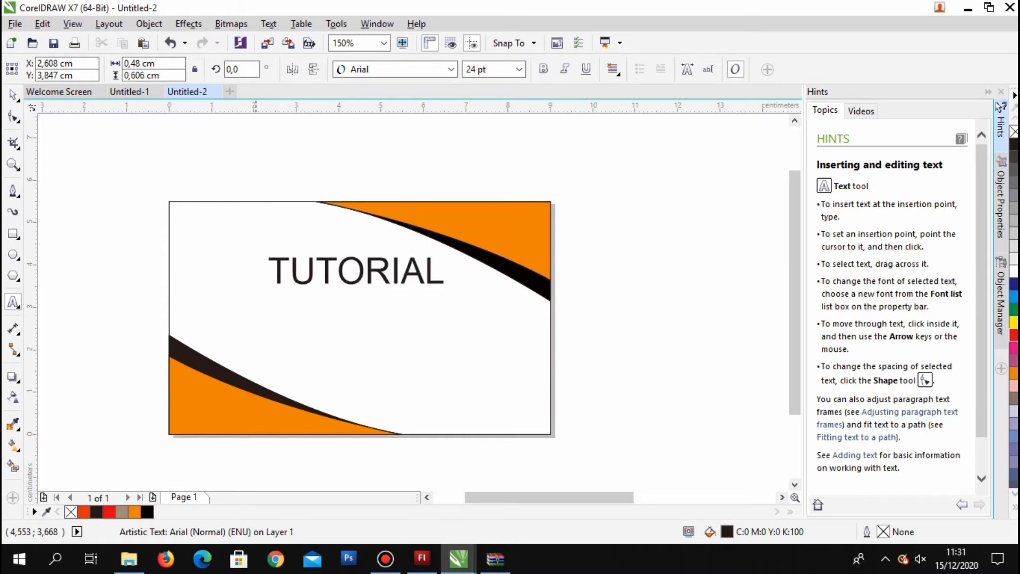
Shrink the "TUTORIAL" text to about 18.9 pt and move it toward the card's upper-left area.
{"action": "key", "text": "ctrl+space"}
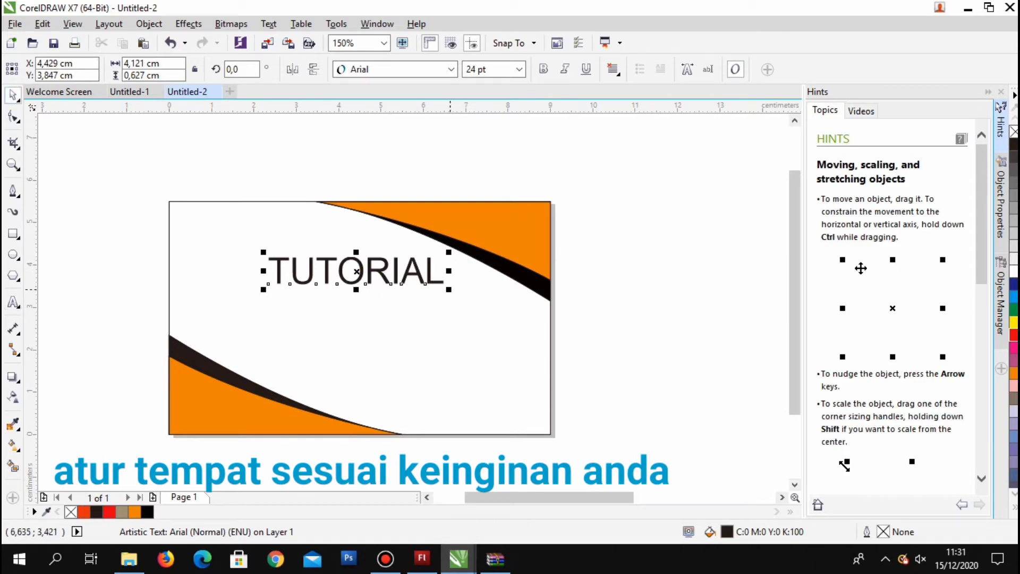
{"action": "left_click_drag", "start_coordinate": [450, 289], "coordinate": [413, 284]}
{"action": "left_click_drag", "start_coordinate": [339, 269], "coordinate": [273, 263]}
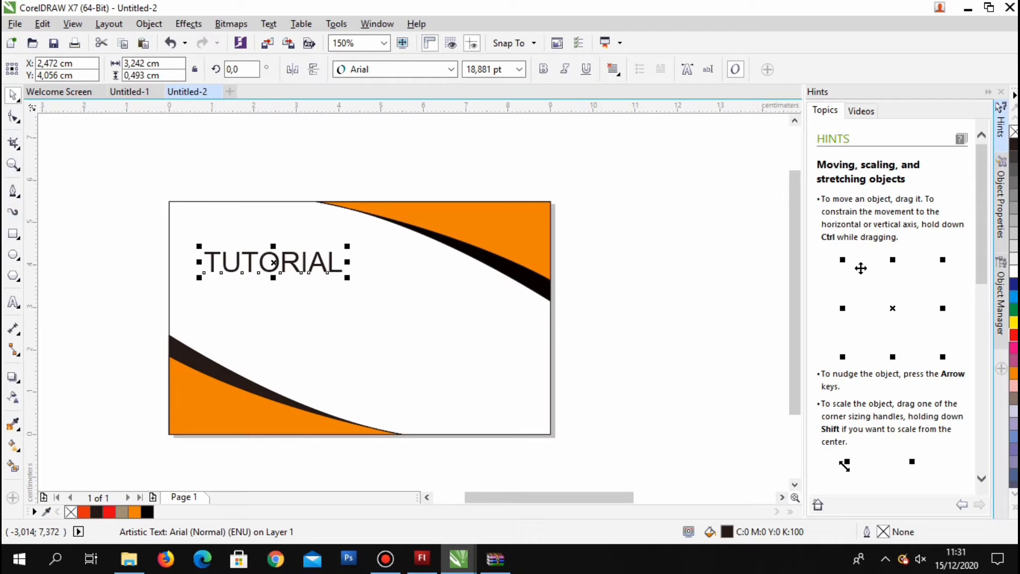
Change the font of the "TUTORIAL" text to Arno Pro.
{"action": "left_click", "coordinate": [13, 302]}
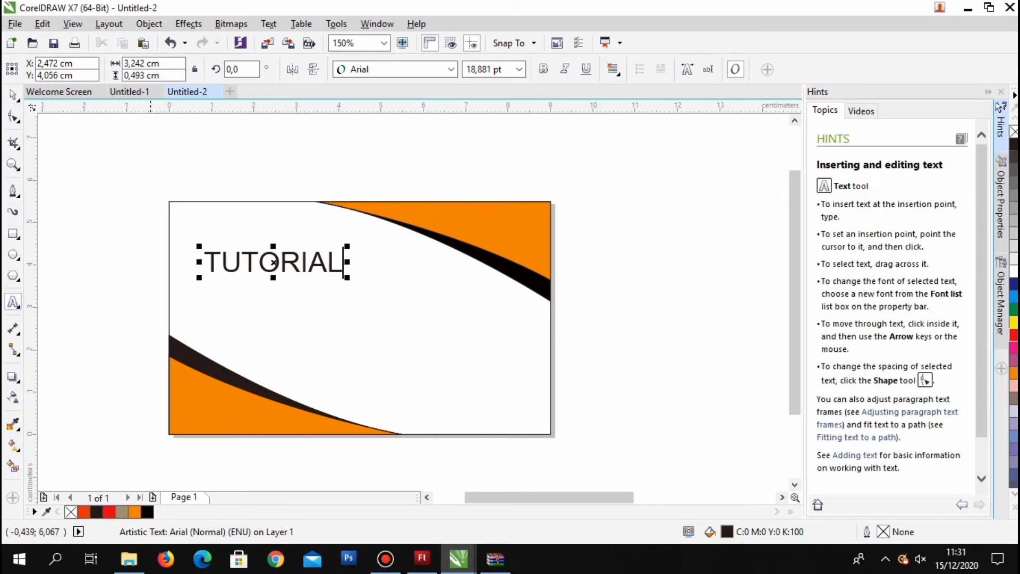
{"action": "double_click", "coordinate": [335, 263]}
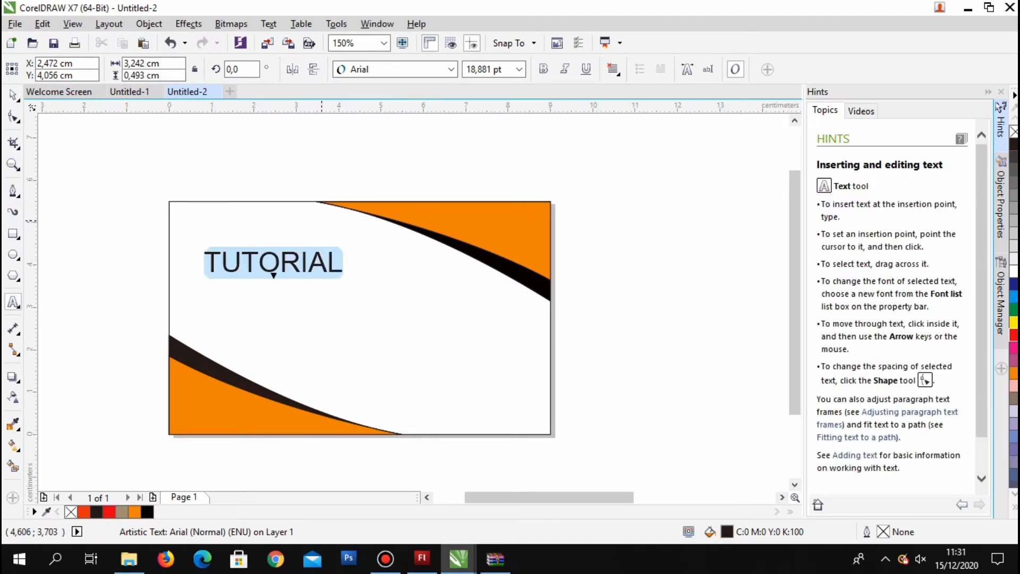
{"action": "left_click", "coordinate": [452, 69]}
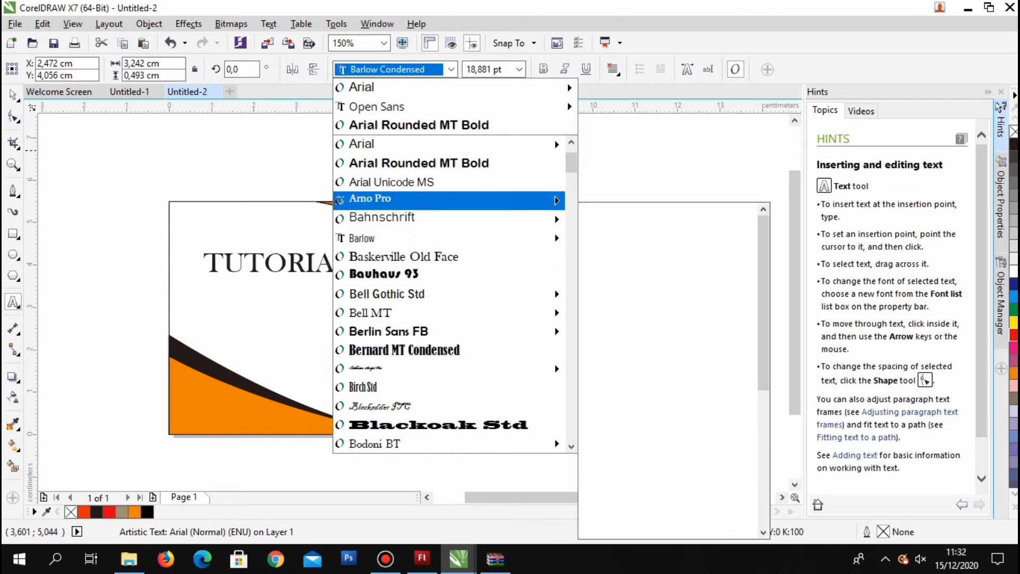
{"action": "mouse_move", "coordinate": [340, 200]}
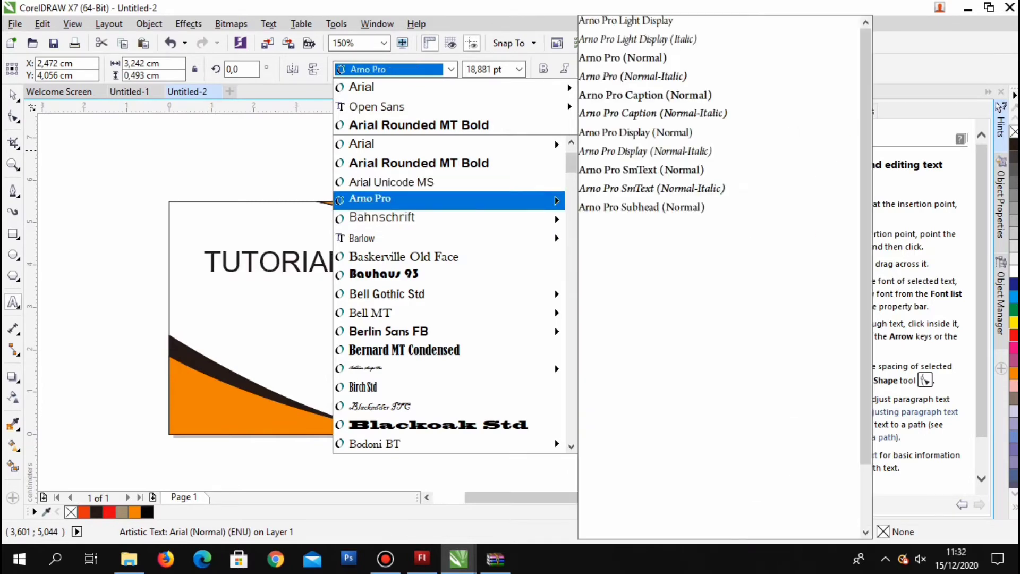
{"action": "left_click", "coordinate": [340, 200]}
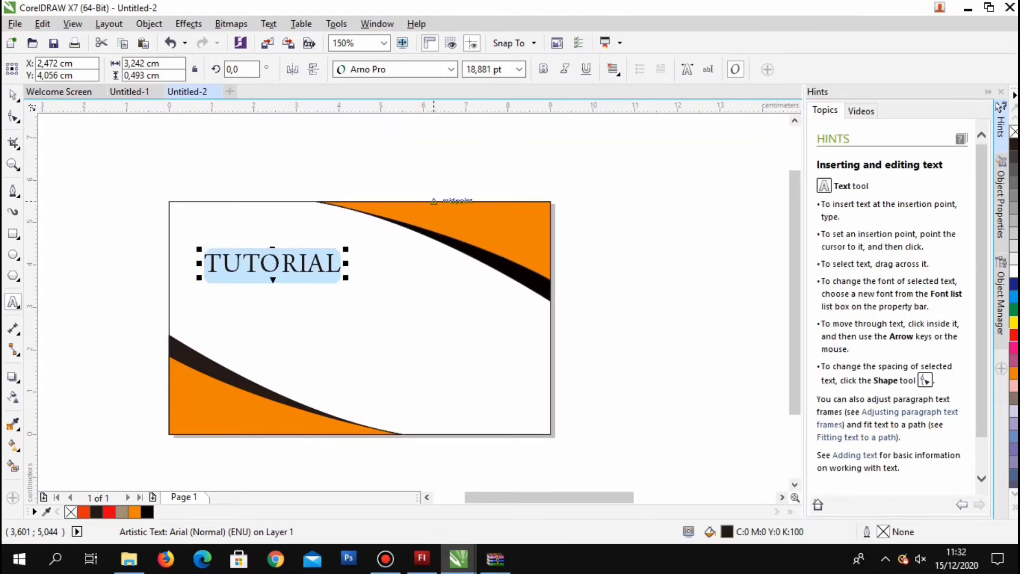
{"action": "left_click", "coordinate": [480, 165]}
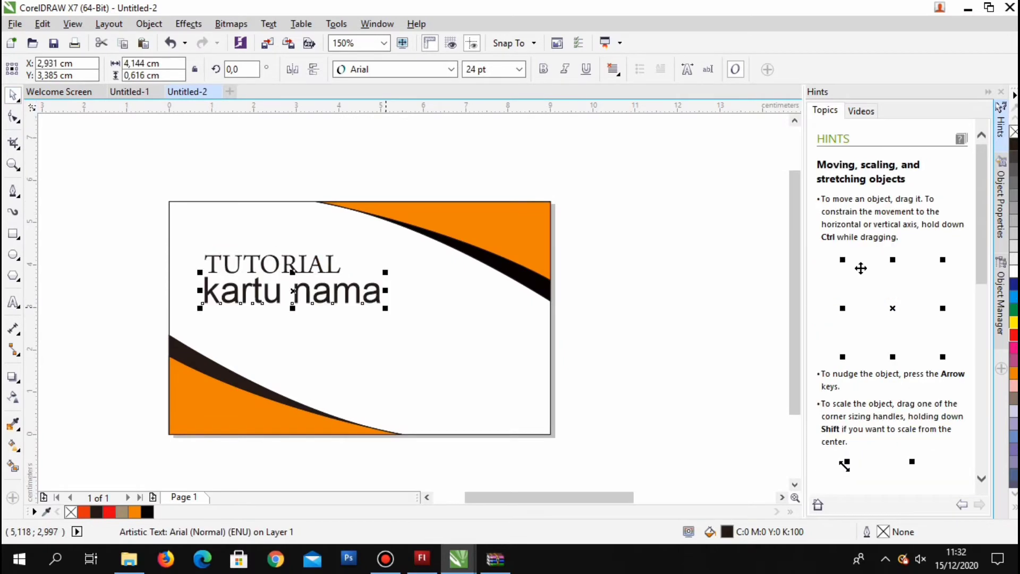
Shrink the "kartu nama" text to about 8.25 pt and center it directly beneath "TUTORIAL".
{"action": "left_click_drag", "start_coordinate": [389, 307], "coordinate": [365, 300]}
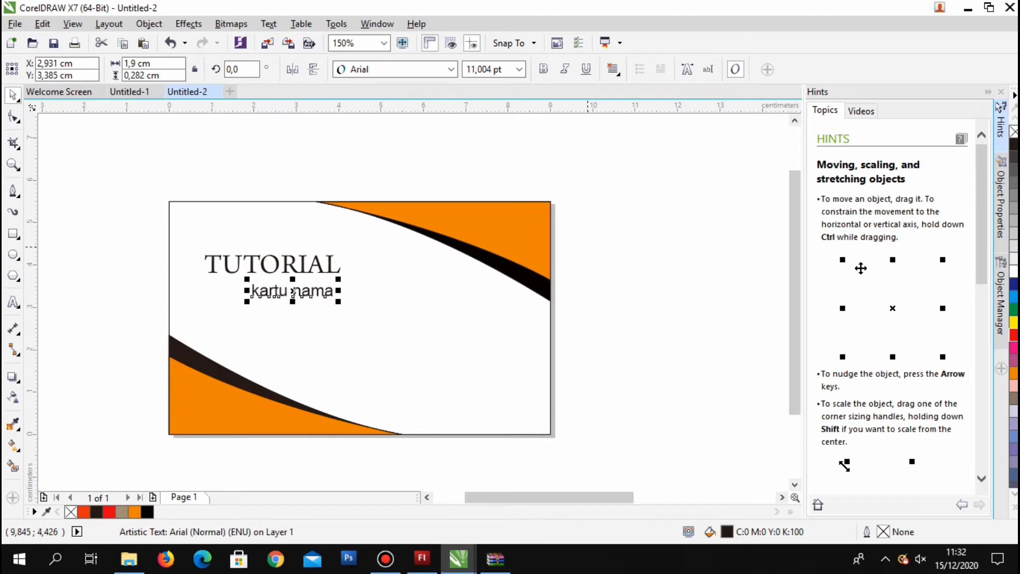
{"action": "scroll", "coordinate": [588, 247], "scroll_direction": "up", "scroll_amount": 1}
{"action": "left_click_drag", "start_coordinate": [588, 247], "coordinate": [798, 188]}
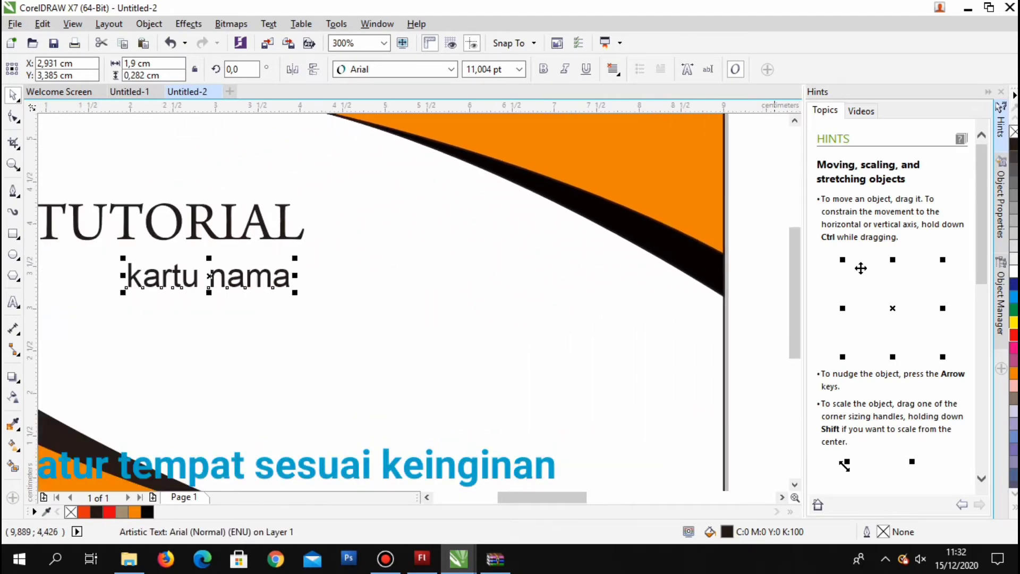
{"action": "left_click_drag", "start_coordinate": [407, 305], "coordinate": [507, 319]}
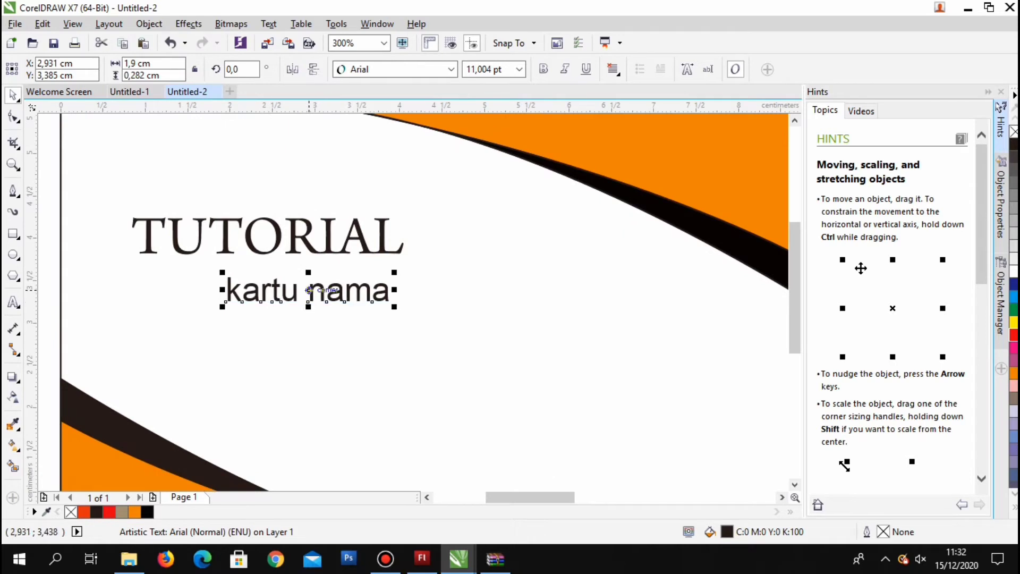
{"action": "left_click_drag", "start_coordinate": [308, 290], "coordinate": [270, 277]}
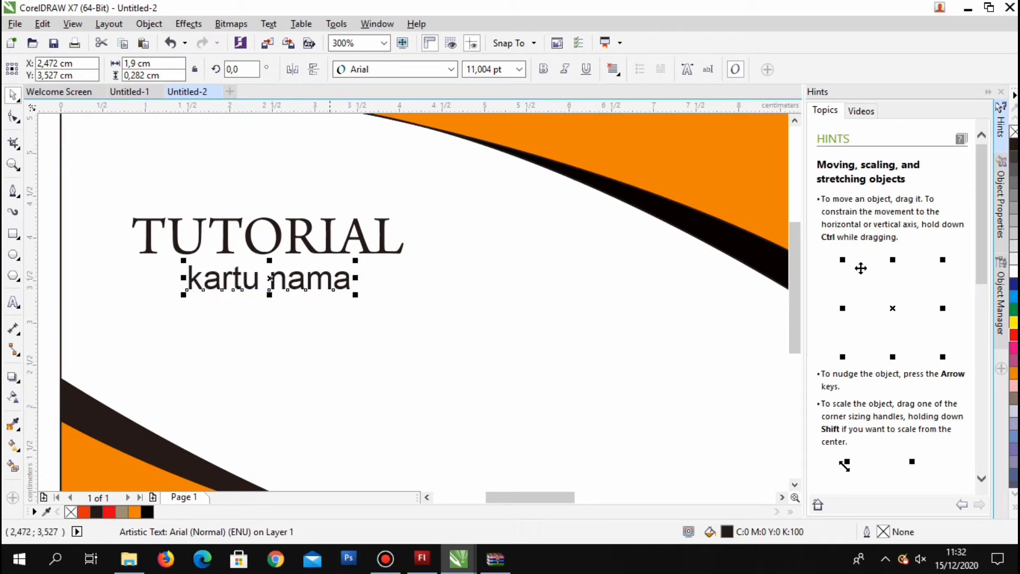
{"action": "left_click_drag", "start_coordinate": [354, 296], "coordinate": [338, 292]}
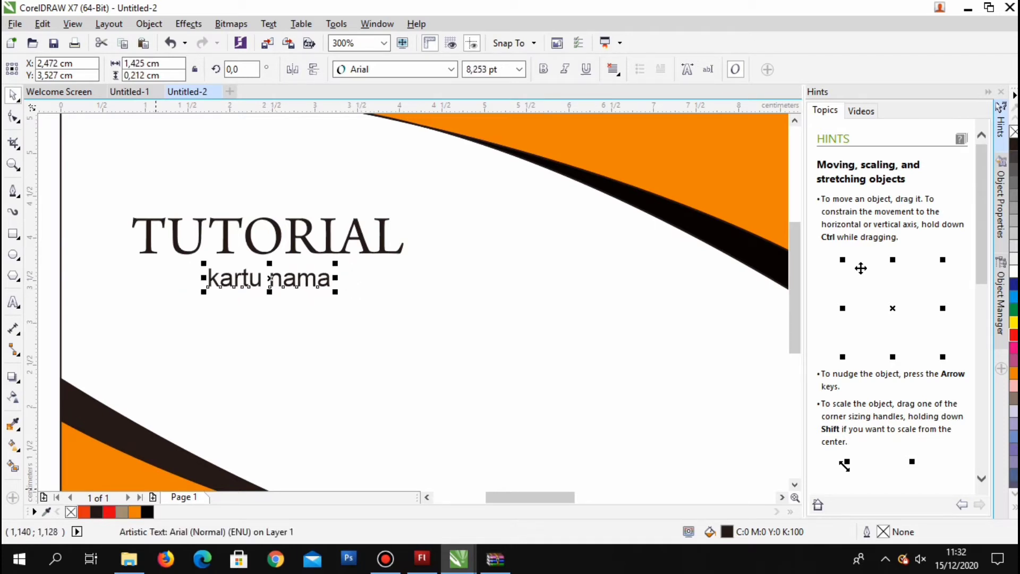
Fill the "kartu nama" text with the orange-red document color and deselect it.
{"action": "left_click", "coordinate": [83, 512]}
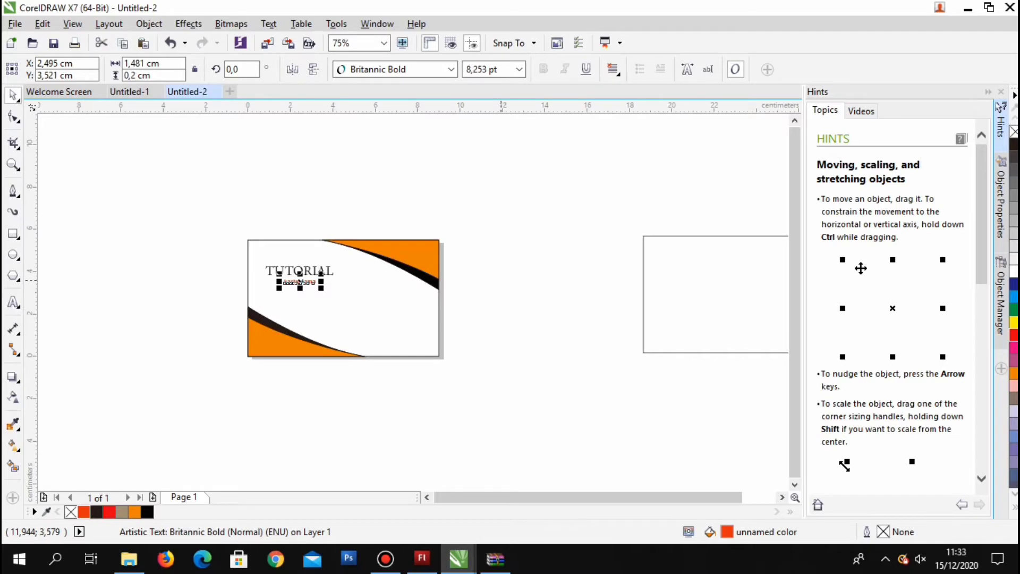
{"action": "left_click", "coordinate": [502, 280]}
{"action": "scroll", "coordinate": [349, 267], "scroll_direction": "up", "scroll_amount": 2}
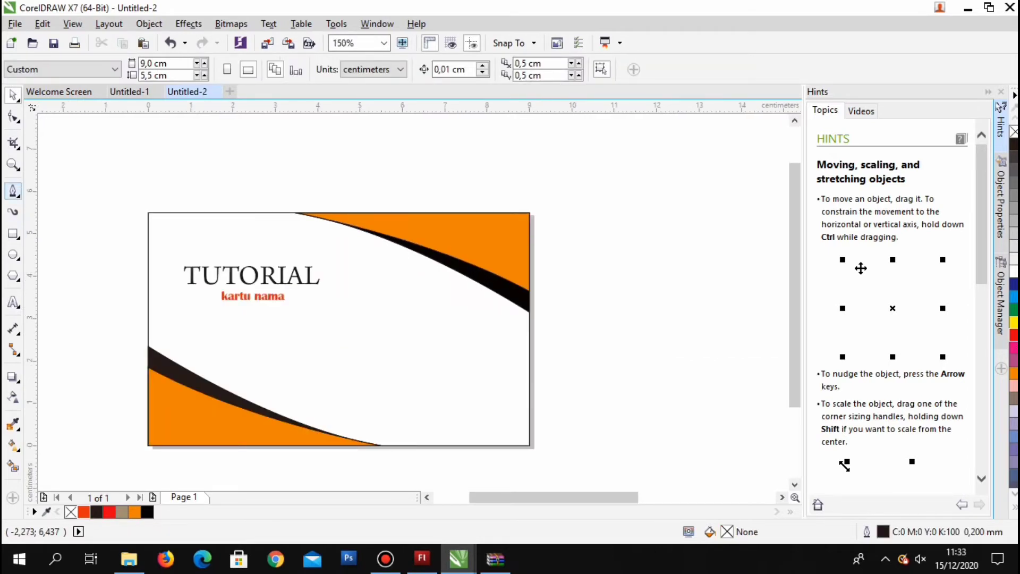
Draw a vertical line about 3.9 cm tall with the Pen tool beside the "TUTORIAL" text, near the card's middle.
{"action": "left_click", "coordinate": [13, 190]}
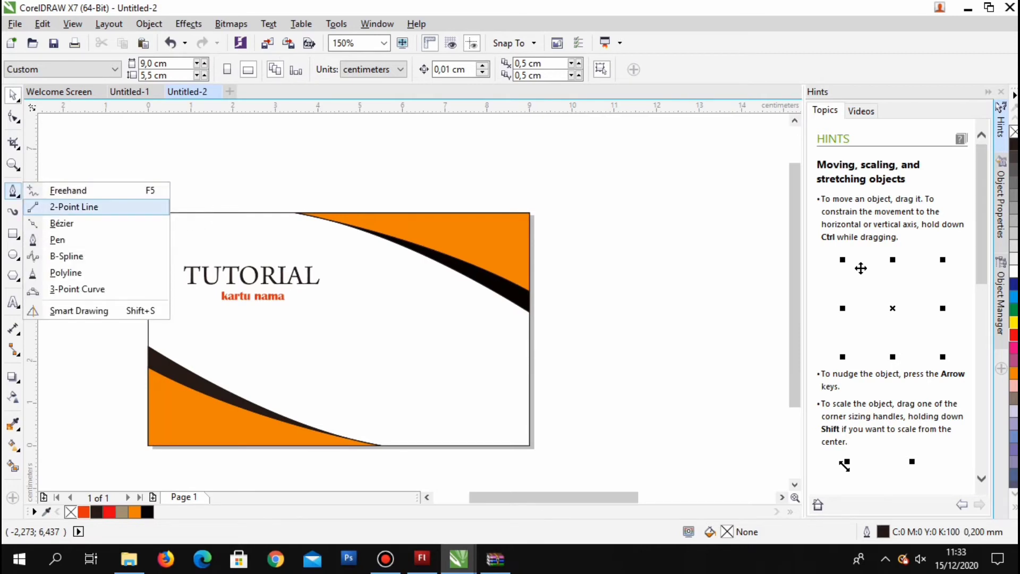
{"action": "left_click", "coordinate": [73, 206]}
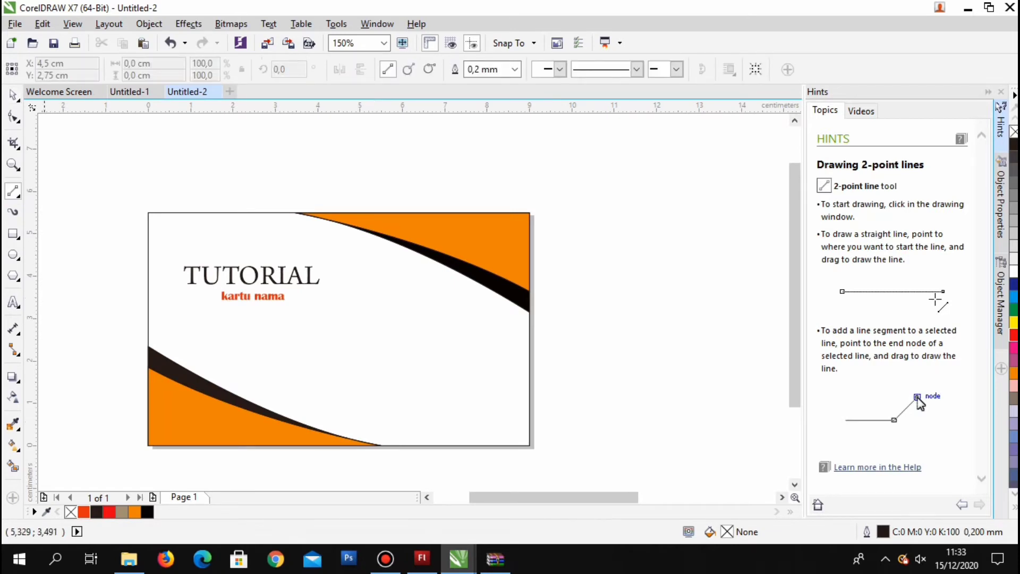
{"action": "left_click", "coordinate": [17, 195]}
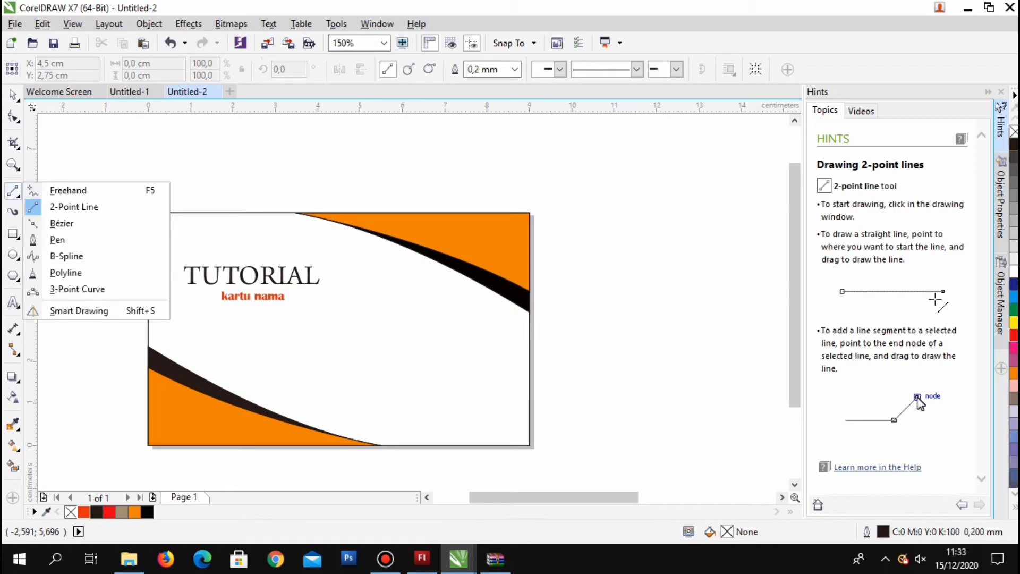
{"action": "left_click", "coordinate": [57, 240]}
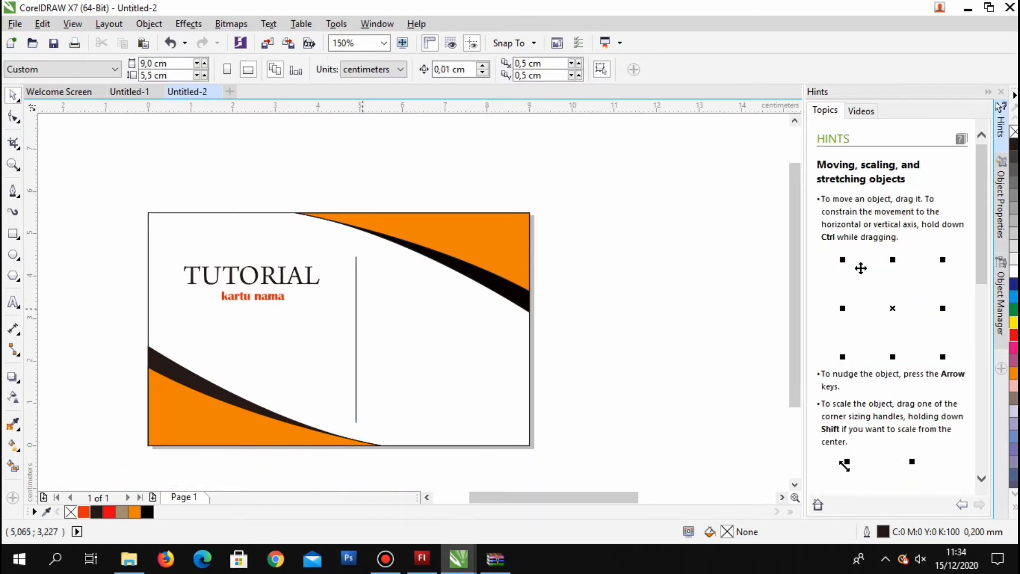
{"action": "left_click", "coordinate": [352, 300]}
{"action": "left_click", "coordinate": [360, 307]}
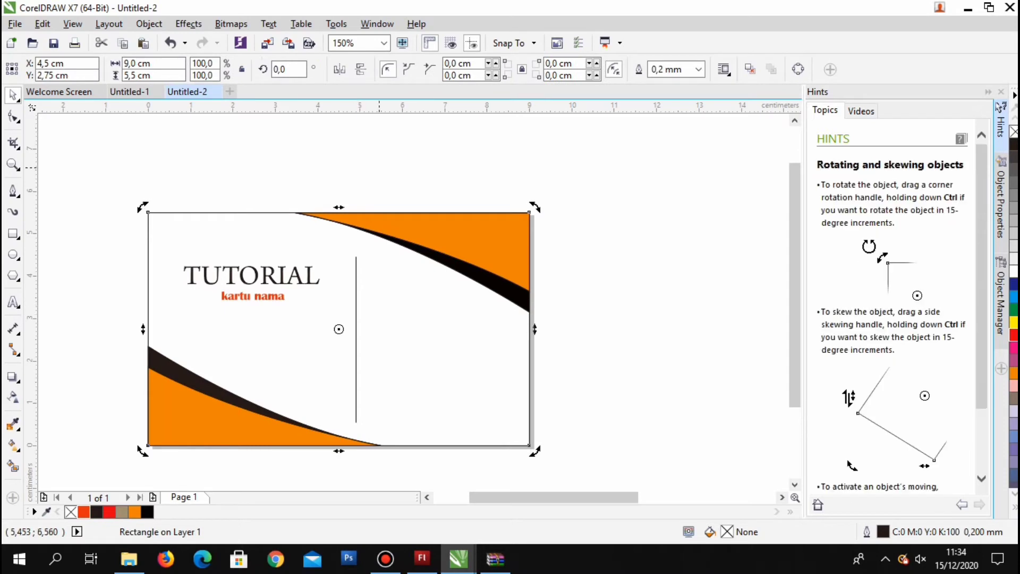
{"action": "key", "text": "Escape"}
Nudge the vertical line closer to the "TUTORIAL" text, to a horizontal position of about 4.64 cm.
{"action": "left_click", "coordinate": [356, 286]}
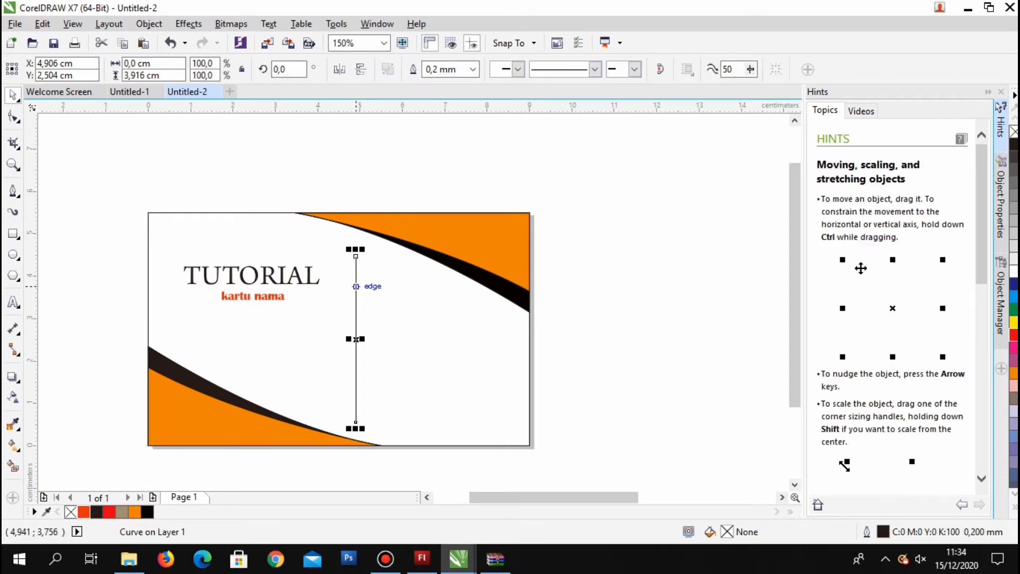
{"action": "key", "text": "Left"}
{"action": "key", "text": "Left"}
{"action": "key", "text": "Left"}
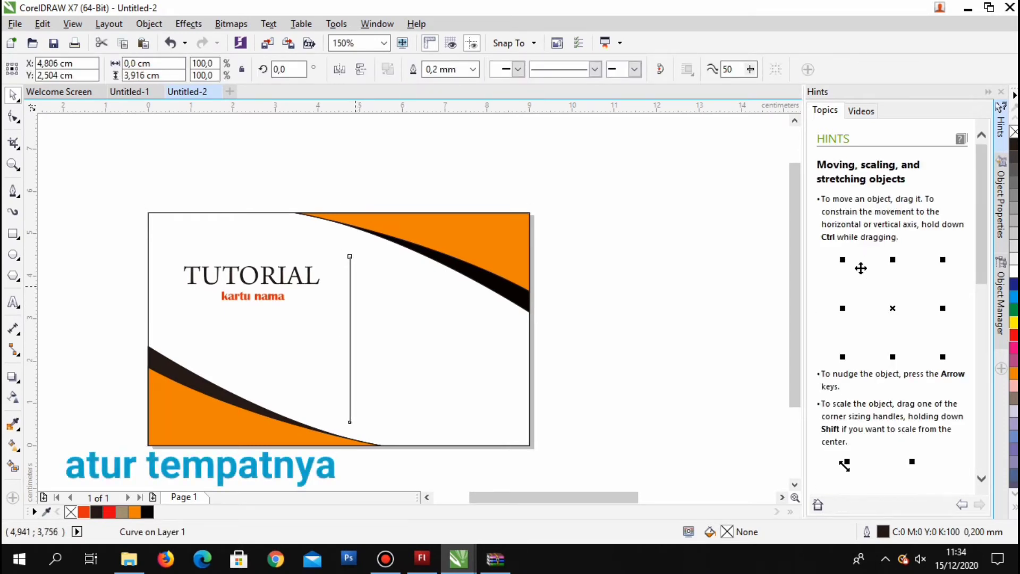
{"action": "key", "text": "Left"}
{"action": "key", "text": "Left"}
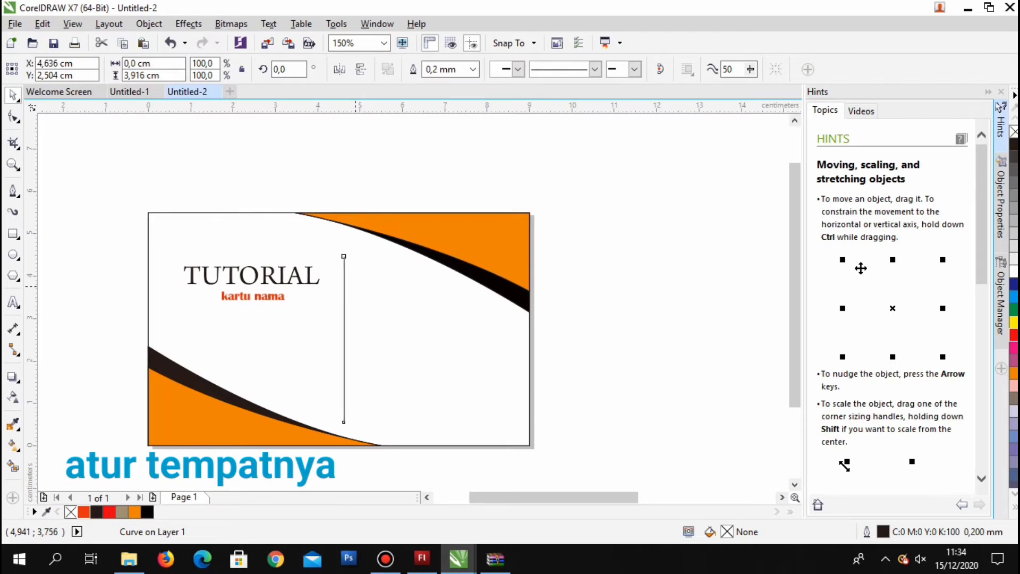